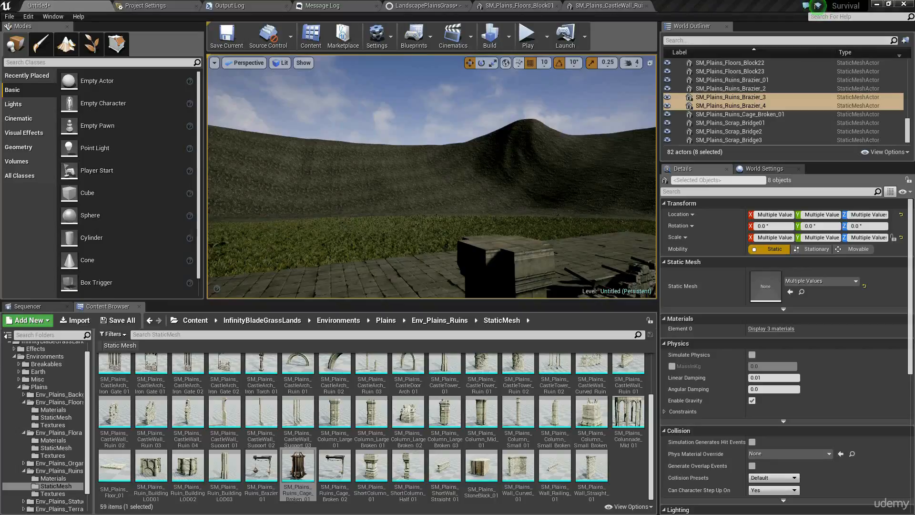
Step: Place an additive box brush on the stone floor and set the position grid snap to 100
{"action": "right_click_drag", "start_coordinate": [475, 231], "coordinate": [400, 212]}
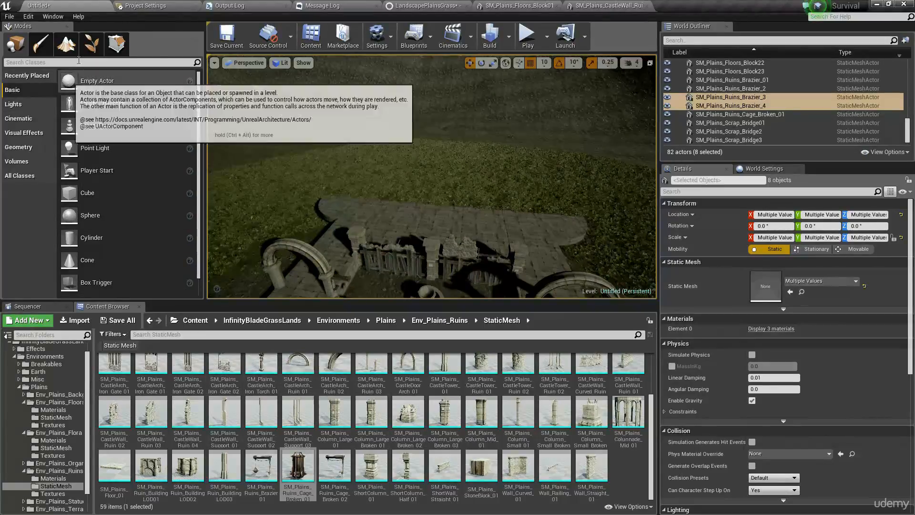
{"action": "left_click", "coordinate": [28, 147]}
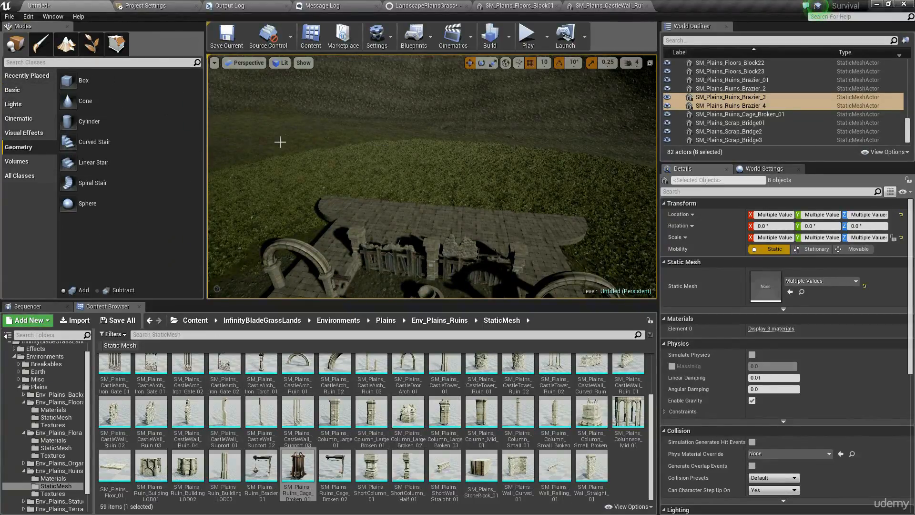
{"action": "left_click_drag", "start_coordinate": [99, 85], "coordinate": [451, 213]}
{"action": "mouse_move", "coordinate": [482, 191]}
{"action": "right_mouse_down"}
{"action": "mouse_move", "coordinate": [481, 202]}
{"action": "mouse_move", "coordinate": [464, 204]}
{"action": "mouse_move", "coordinate": [472, 219]}
{"action": "mouse_move", "coordinate": [481, 205]}
{"action": "right_mouse_up"}
{"action": "key", "text": "w"}
{"action": "left_click", "coordinate": [543, 62]}
{"action": "left_click", "coordinate": [550, 124]}
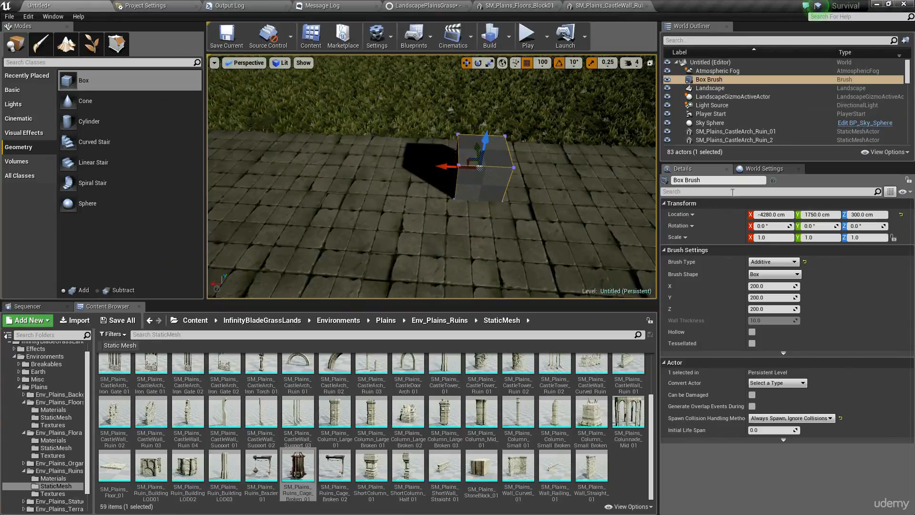
Step: Delete the box brush and place a new one near the stone floor's grassy edge, snapped to X -4000, Y 2000, Z 300 cm
{"action": "right_click_drag", "start_coordinate": [535, 204], "coordinate": [528, 204]}
{"action": "key", "text": "Delete"}
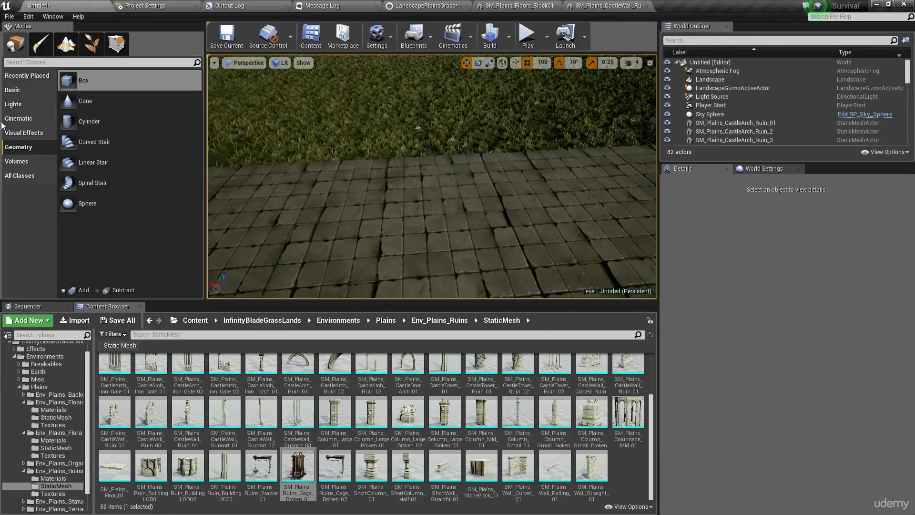
{"action": "mouse_move", "coordinate": [82, 80]}
{"action": "left_mouse_down"}
{"action": "mouse_move", "coordinate": [224, 143]}
{"action": "mouse_move", "coordinate": [399, 169]}
{"action": "left_mouse_up"}
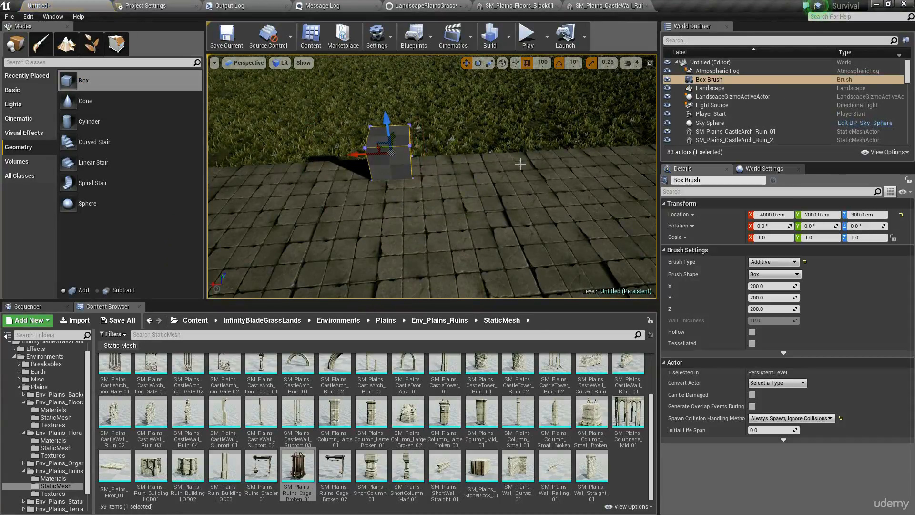
Step: Switch the viewport to unlit shading to see the box brush against the floor
{"action": "mouse_move", "coordinate": [518, 164]}
{"action": "right_mouse_down"}
{"action": "mouse_move", "coordinate": [495, 197]}
{"action": "mouse_move", "coordinate": [543, 209]}
{"action": "mouse_move", "coordinate": [563, 203]}
{"action": "right_mouse_up"}
{"action": "key", "text": "w"}
{"action": "key", "text": "s"}
{"action": "key", "text": "alt+3"}
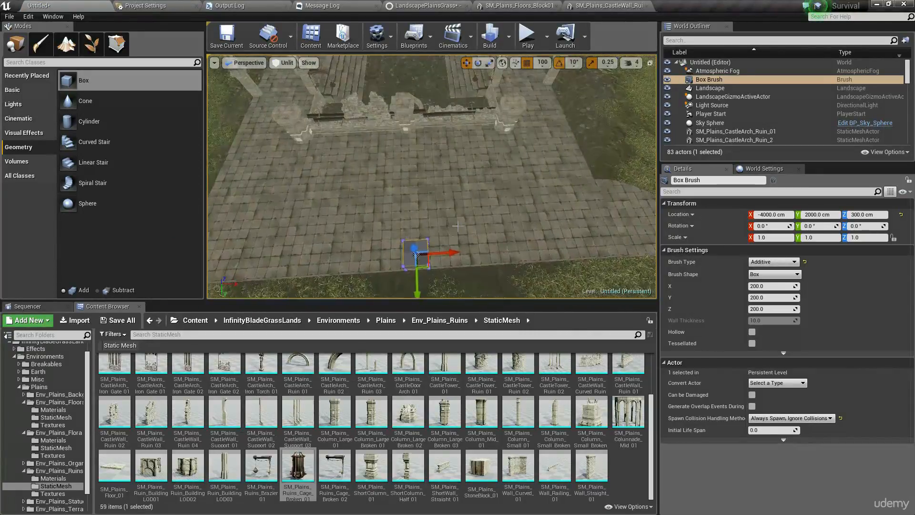
{"action": "key", "text": "w"}
{"action": "right_click_drag", "start_coordinate": [494, 197], "coordinate": [498, 219]}
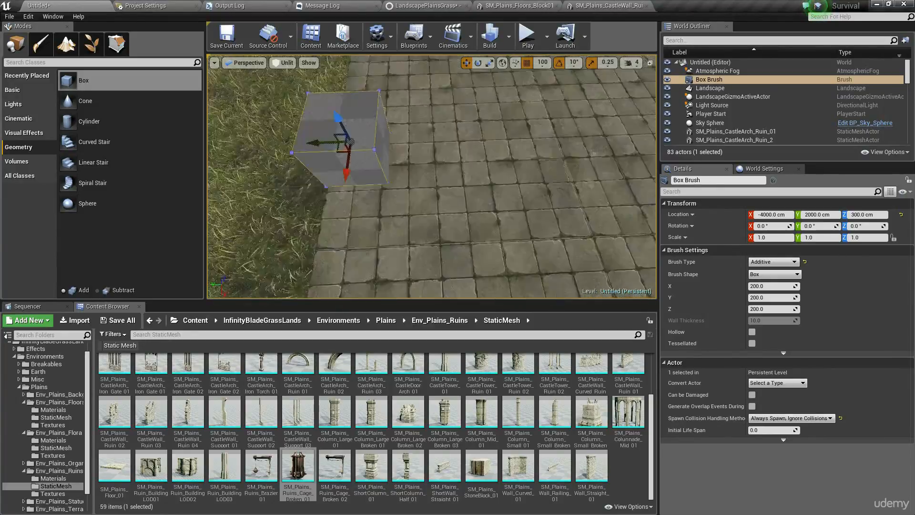
Step: Move the box brush to the outer edge of the stone floor, at X -4100, Y 2200 cm
{"action": "left_click", "coordinate": [457, 205]}
{"action": "mouse_move", "coordinate": [458, 205]}
{"action": "right_mouse_down"}
{"action": "mouse_move", "coordinate": [451, 227]}
{"action": "mouse_move", "coordinate": [455, 233]}
{"action": "mouse_move", "coordinate": [469, 224]}
{"action": "right_mouse_up"}
{"action": "key", "text": "s"}
{"action": "key", "text": "w"}
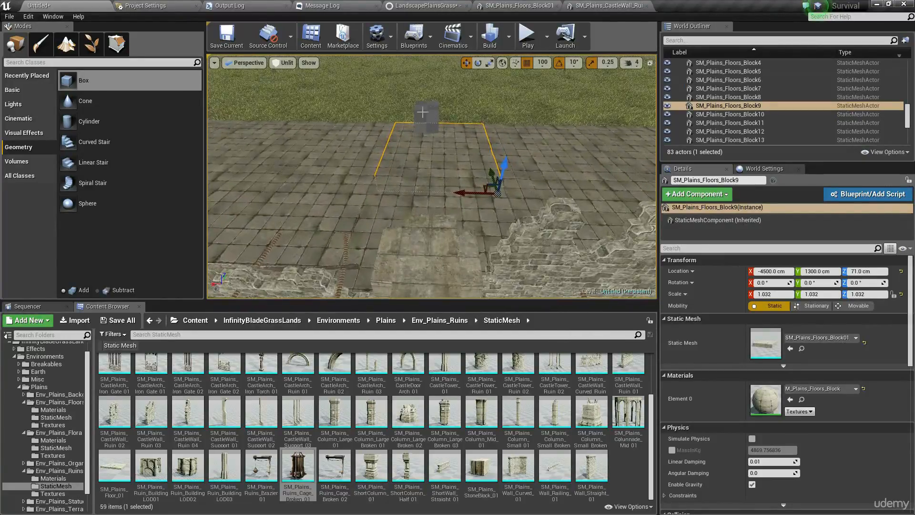
{"action": "left_click", "coordinate": [429, 113]}
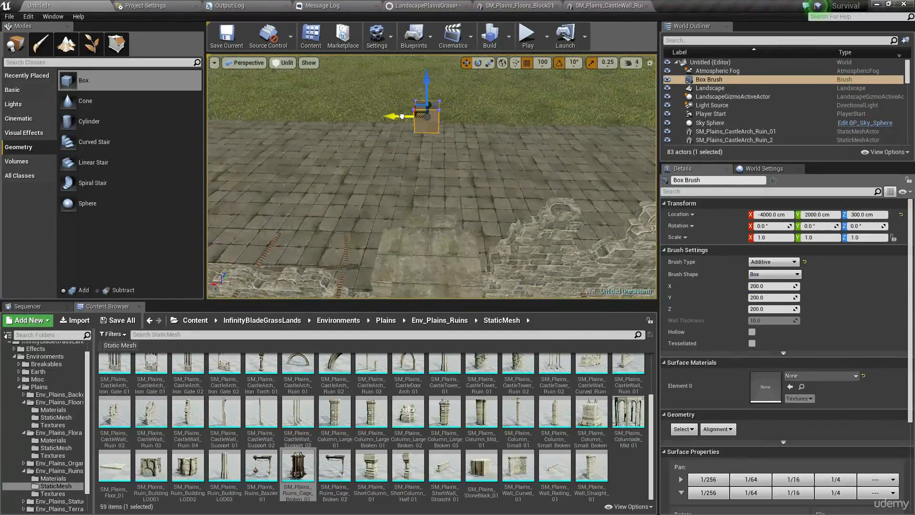
{"action": "left_click_drag", "start_coordinate": [416, 118], "coordinate": [417, 118]}
{"action": "left_click", "coordinate": [477, 181]}
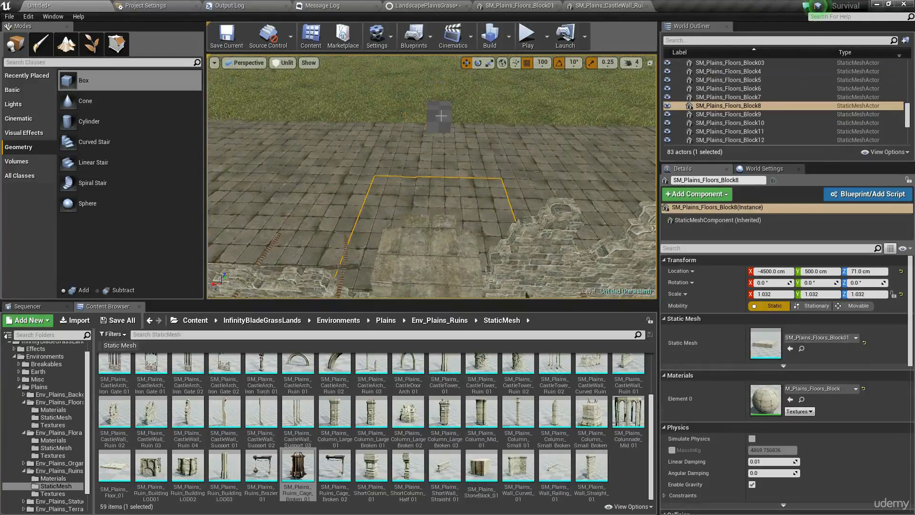
{"action": "left_click", "coordinate": [412, 124]}
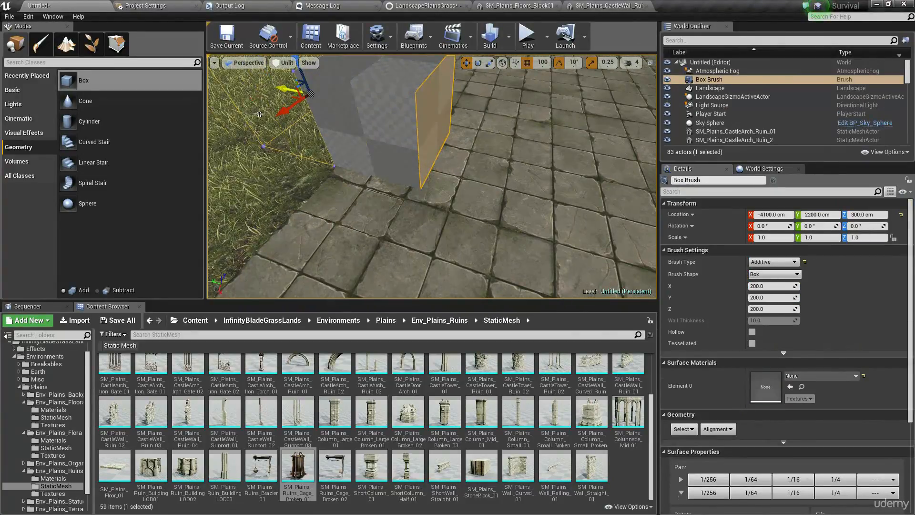
{"action": "left_click_drag", "start_coordinate": [259, 115], "coordinate": [259, 115]}
{"action": "right_click_drag", "start_coordinate": [259, 115], "coordinate": [253, 114]}
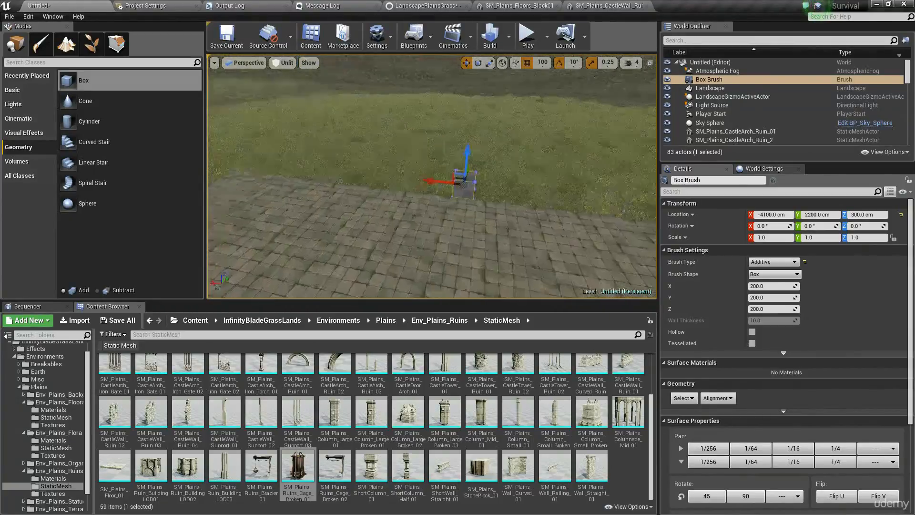
Step: In geometry editing, stretch both end faces of the box brush along the floor's edge to span its full width
{"action": "left_click", "coordinate": [116, 43]}
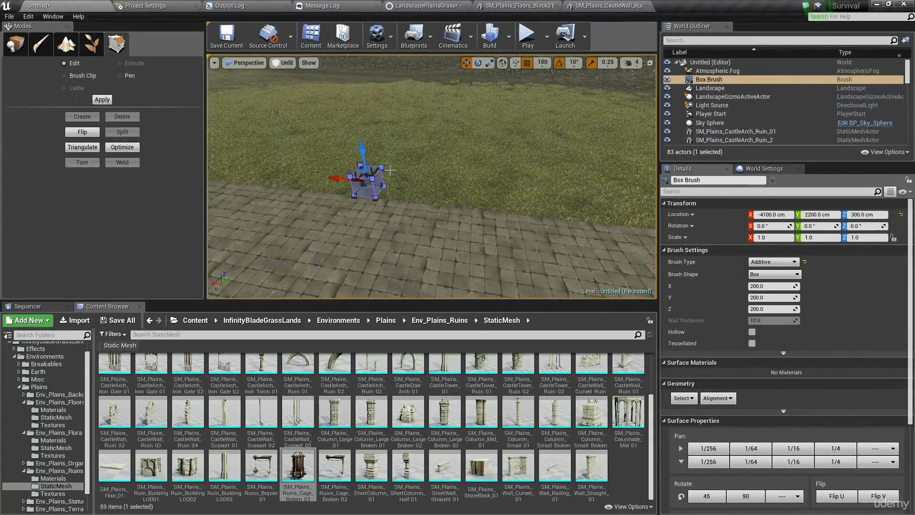
{"action": "left_click", "coordinate": [378, 183]}
{"action": "right_click_drag", "start_coordinate": [378, 183], "coordinate": [427, 185]}
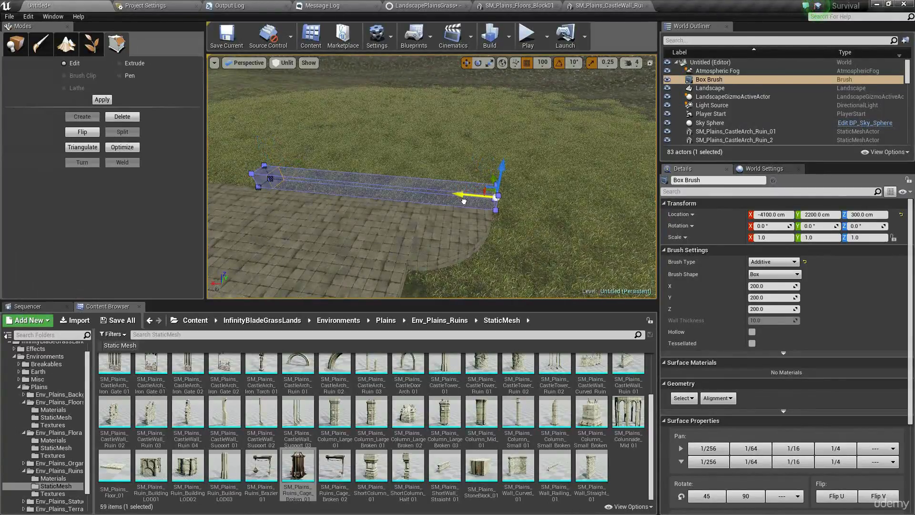
{"action": "right_click_drag", "start_coordinate": [452, 208], "coordinate": [543, 212]}
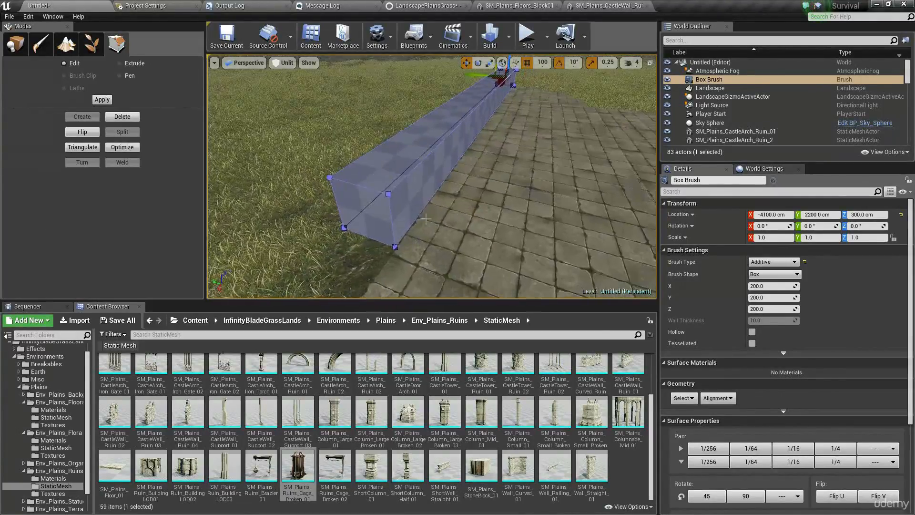
{"action": "left_click", "coordinate": [399, 211]}
{"action": "left_click", "coordinate": [348, 211]}
{"action": "right_click_drag", "start_coordinate": [348, 211], "coordinate": [255, 210]}
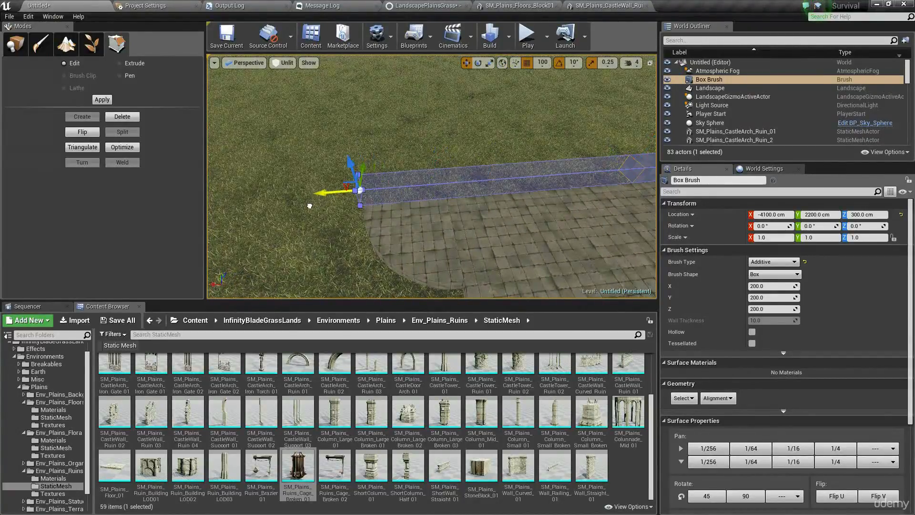
{"action": "mouse_move", "coordinate": [426, 230]}
{"action": "right_mouse_down"}
{"action": "mouse_move", "coordinate": [515, 239]}
{"action": "mouse_move", "coordinate": [458, 230]}
{"action": "mouse_move", "coordinate": [467, 232]}
{"action": "right_mouse_up"}
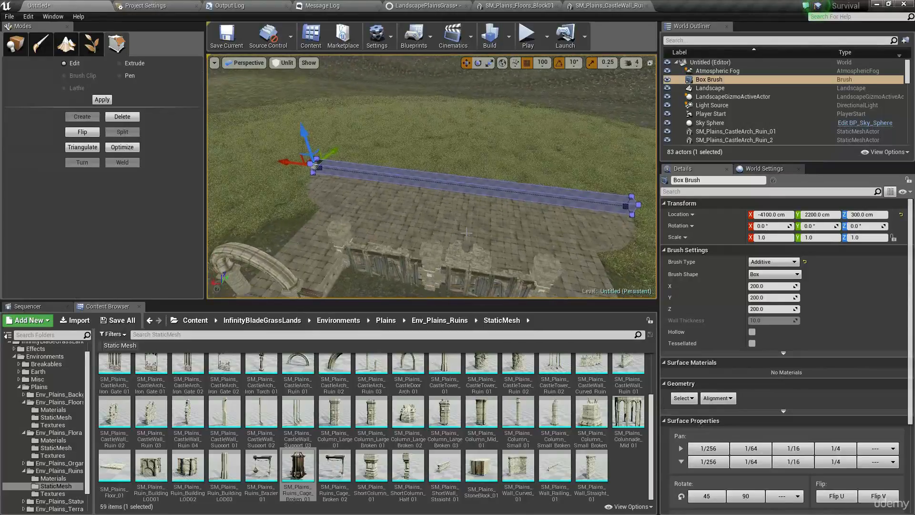
Step: Raise the top face of the stretched brush to form a tall wall and leave geometry editing
{"action": "left_click", "coordinate": [446, 177]}
{"action": "left_click_drag", "start_coordinate": [450, 146], "coordinate": [461, 37]}
{"action": "mouse_move", "coordinate": [457, 143]}
{"action": "right_mouse_down"}
{"action": "mouse_move", "coordinate": [484, 141]}
{"action": "mouse_move", "coordinate": [446, 154]}
{"action": "mouse_move", "coordinate": [435, 147]}
{"action": "right_mouse_up"}
{"action": "key", "text": "w"}
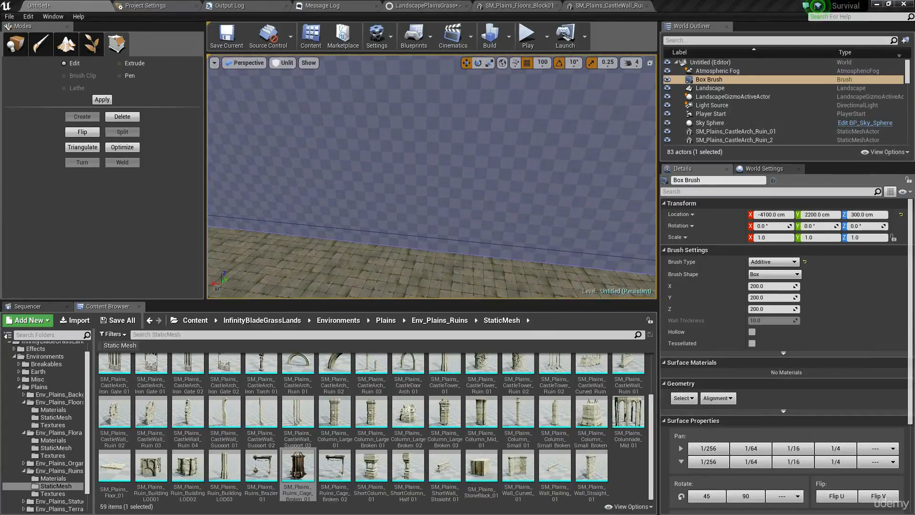
{"action": "right_click_drag", "start_coordinate": [375, 132], "coordinate": [333, 123]}
{"action": "left_click", "coordinate": [16, 45]}
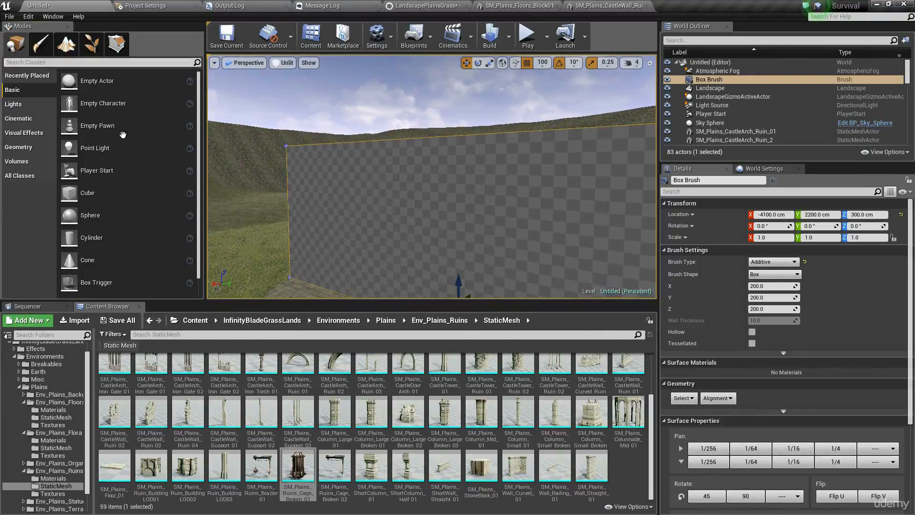
Step: Apply the M_Plains_StoneWall material from the Env_Plains_Ruins materials to the wall's inner face
{"action": "left_click", "coordinate": [52, 477]}
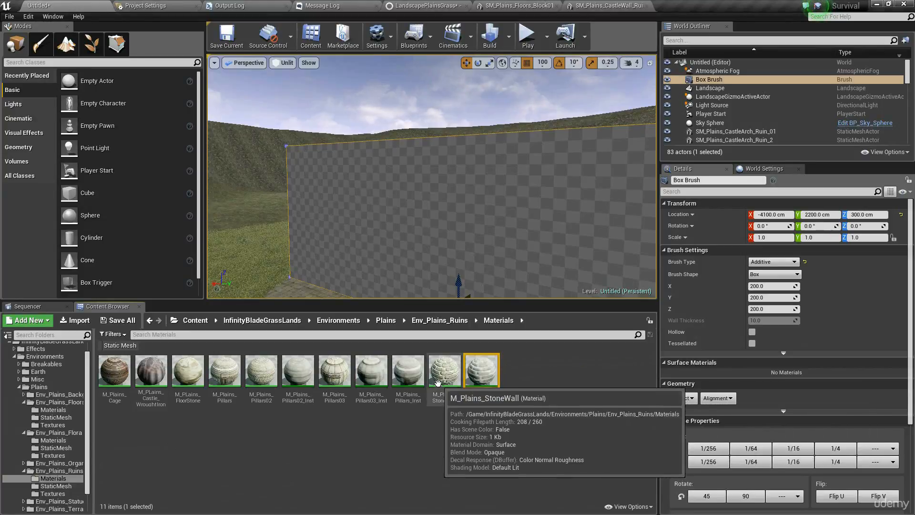
{"action": "left_click_drag", "start_coordinate": [441, 379], "coordinate": [414, 215]}
{"action": "mouse_move", "coordinate": [415, 214]}
{"action": "right_mouse_down"}
{"action": "mouse_move", "coordinate": [472, 241]}
{"action": "mouse_move", "coordinate": [462, 229]}
{"action": "mouse_move", "coordinate": [429, 229]}
{"action": "mouse_move", "coordinate": [371, 258]}
{"action": "mouse_move", "coordinate": [305, 220]}
{"action": "mouse_move", "coordinate": [552, 234]}
{"action": "mouse_move", "coordinate": [553, 246]}
{"action": "mouse_move", "coordinate": [476, 240]}
{"action": "right_mouse_up"}
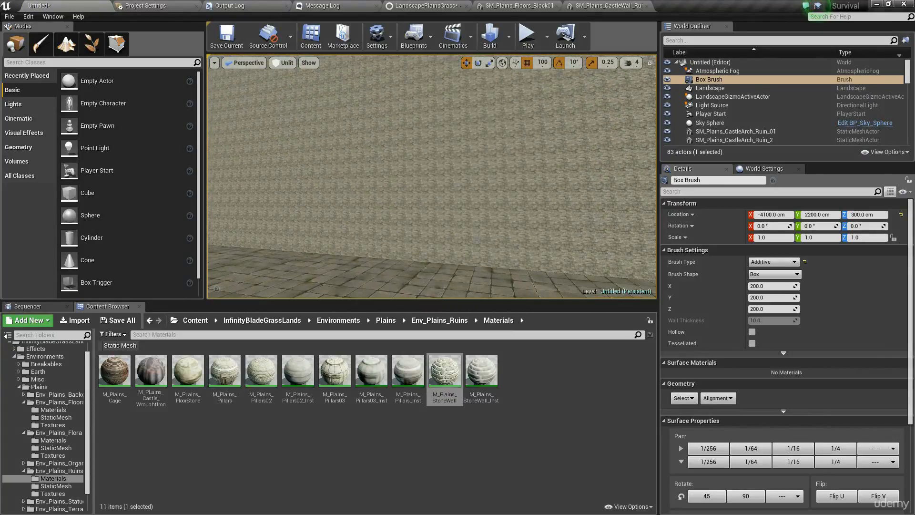
Step: Select the stone wall face and apply a locked surface scale of 0.2 in U and V
{"action": "left_click", "coordinate": [507, 179]}
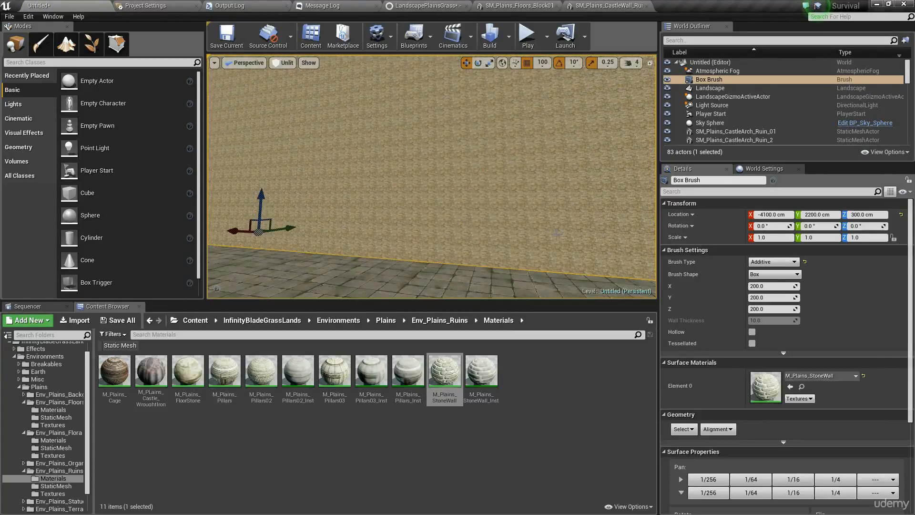
{"action": "scroll", "coordinate": [911, 349], "scroll_direction": "down", "scroll_amount": 5}
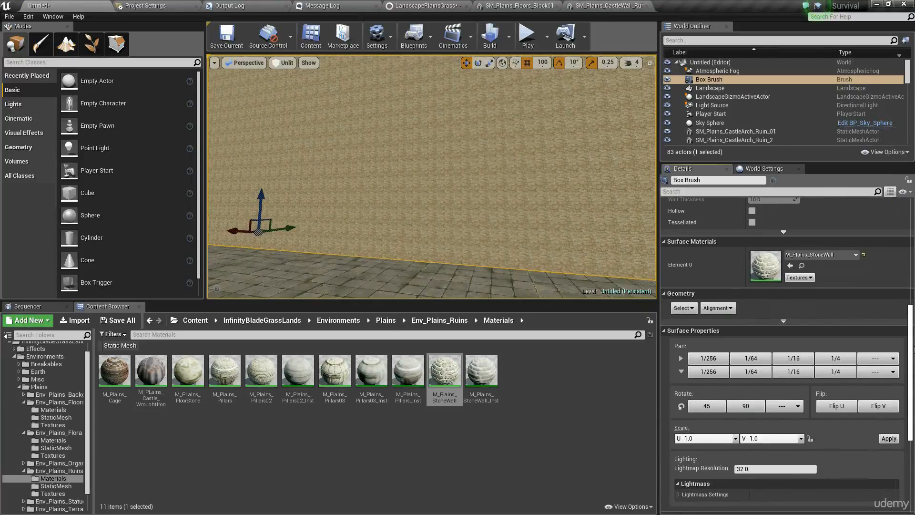
{"action": "scroll", "coordinate": [912, 349], "scroll_direction": "down", "scroll_amount": 1}
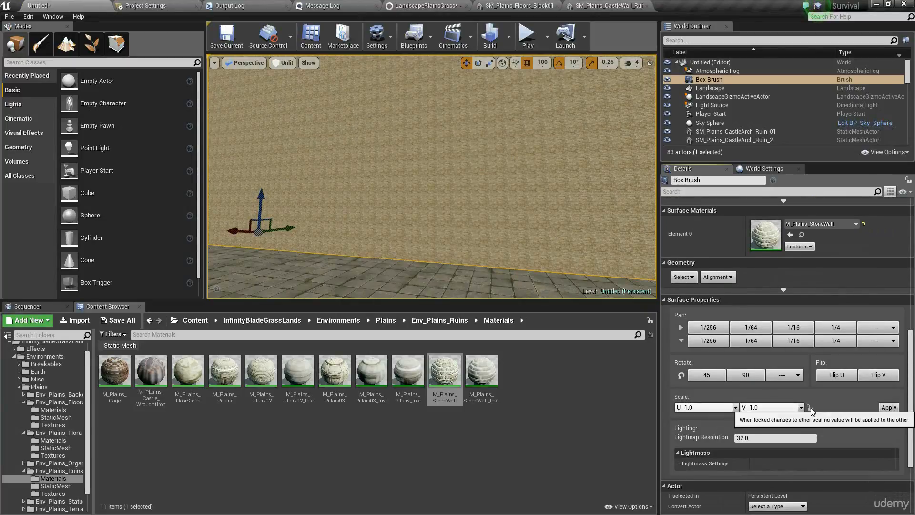
{"action": "left_click", "coordinate": [780, 406]}
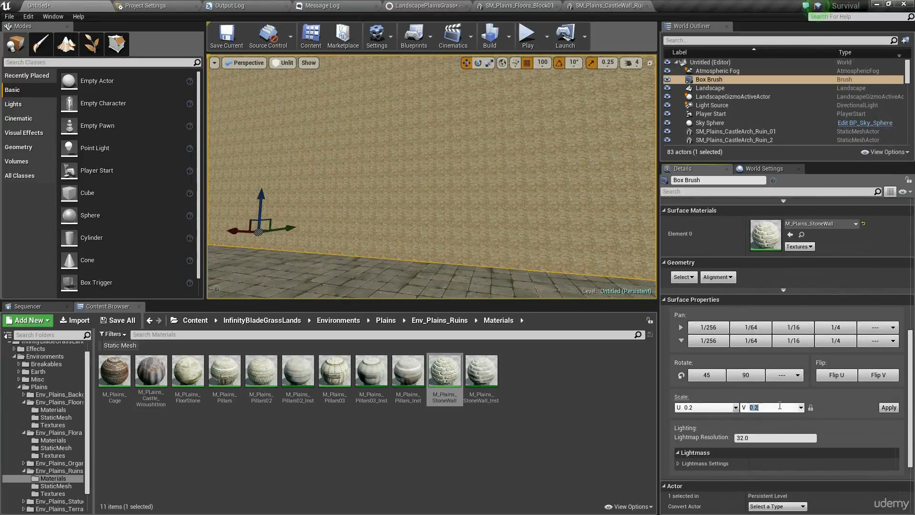
{"action": "left_click", "coordinate": [888, 408]}
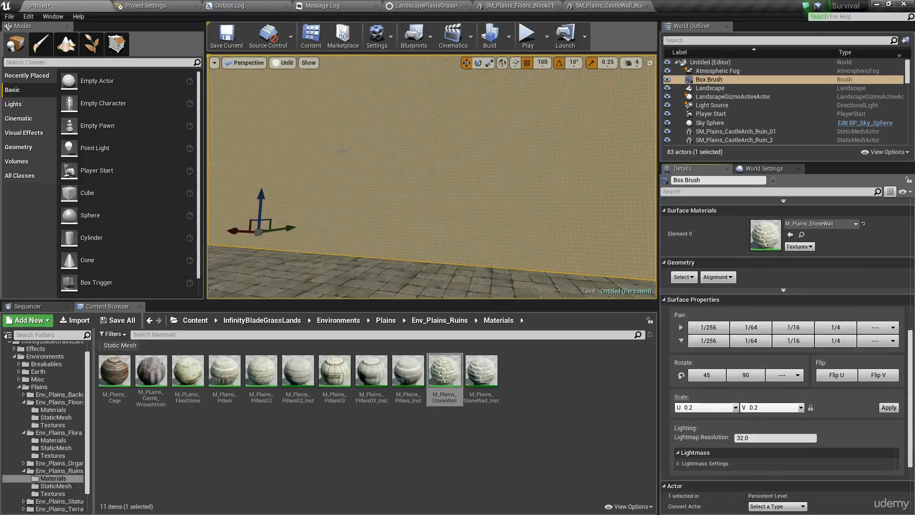
Step: Try a surface scale of 4.0 on the wall face and apply 5.0 in U and V instead
{"action": "left_click", "coordinate": [771, 407]}
{"action": "type", "text": "4"}
{"action": "left_click", "coordinate": [888, 408]}
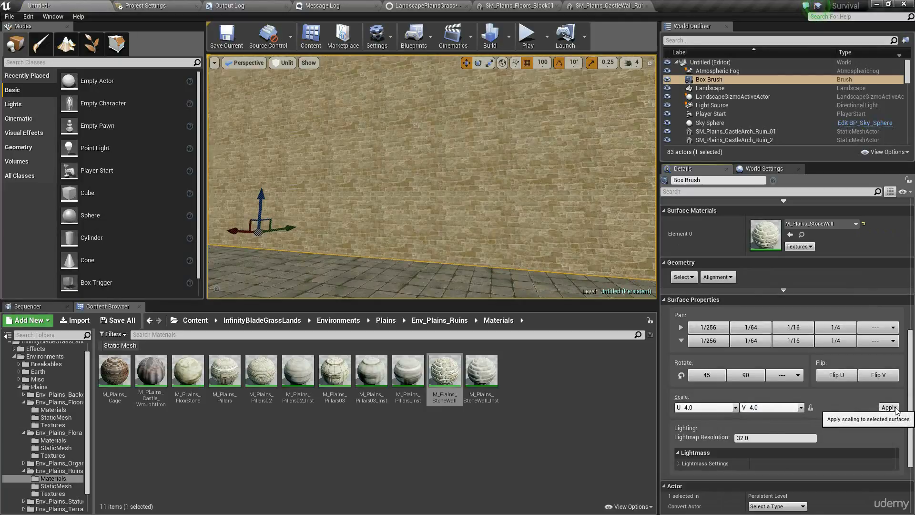
{"action": "left_click", "coordinate": [767, 407]}
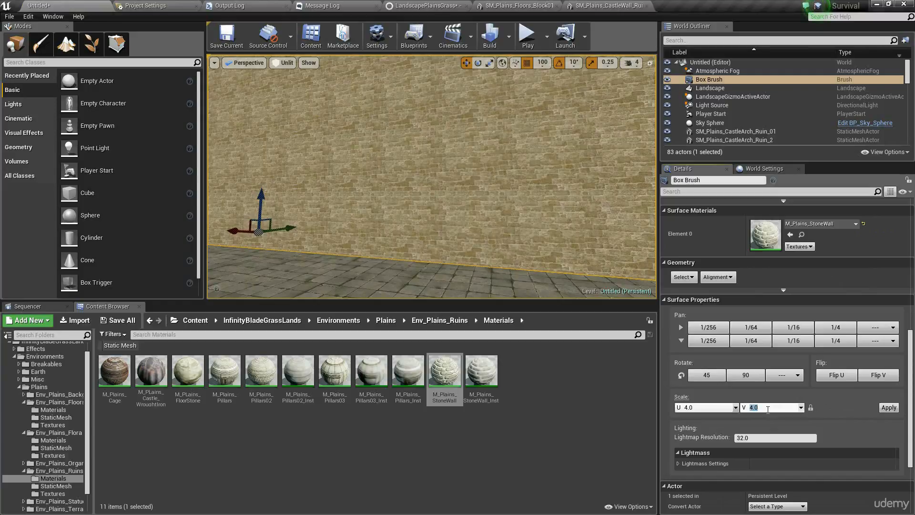
{"action": "left_click", "coordinate": [884, 409]}
{"action": "mouse_move", "coordinate": [476, 190]}
{"action": "right_mouse_down"}
{"action": "mouse_move", "coordinate": [524, 193]}
{"action": "mouse_move", "coordinate": [453, 181]}
{"action": "mouse_move", "coordinate": [381, 186]}
{"action": "mouse_move", "coordinate": [377, 176]}
{"action": "mouse_move", "coordinate": [419, 152]}
{"action": "mouse_move", "coordinate": [481, 186]}
{"action": "mouse_move", "coordinate": [524, 181]}
{"action": "mouse_move", "coordinate": [538, 195]}
{"action": "mouse_move", "coordinate": [488, 180]}
{"action": "right_mouse_up"}
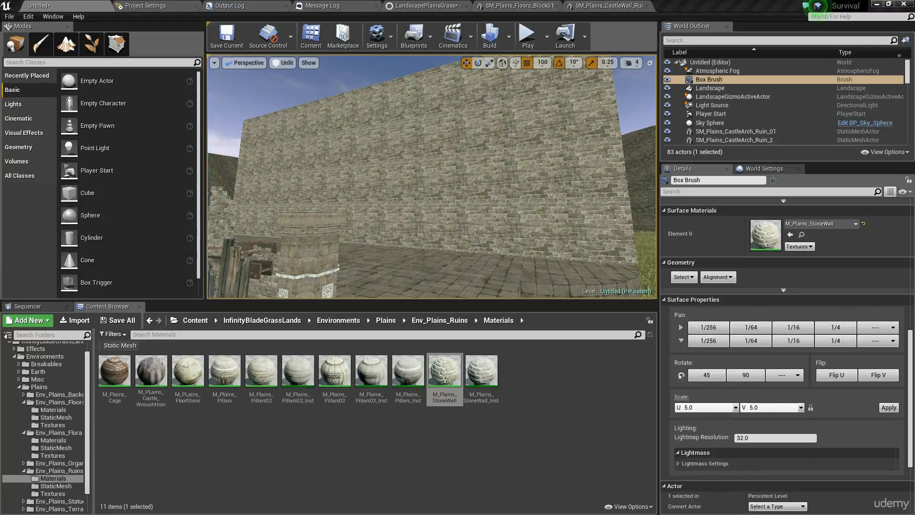
Step: Inspect the wall's end corner and search the Env_Plains_Ruins static meshes for "rail"
{"action": "right_click_drag", "start_coordinate": [457, 176], "coordinate": [393, 191]}
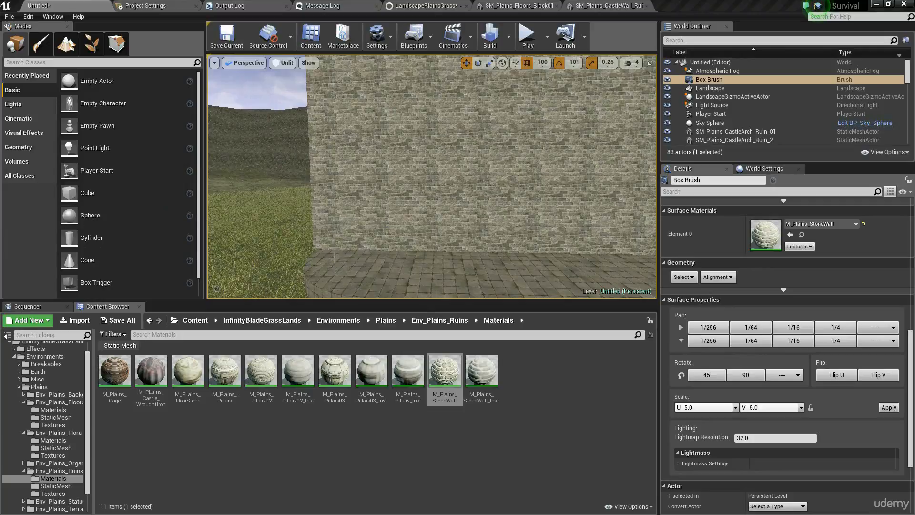
{"action": "right_click_drag", "start_coordinate": [324, 214], "coordinate": [410, 272]}
{"action": "right_click_drag", "start_coordinate": [431, 239], "coordinate": [371, 222]}
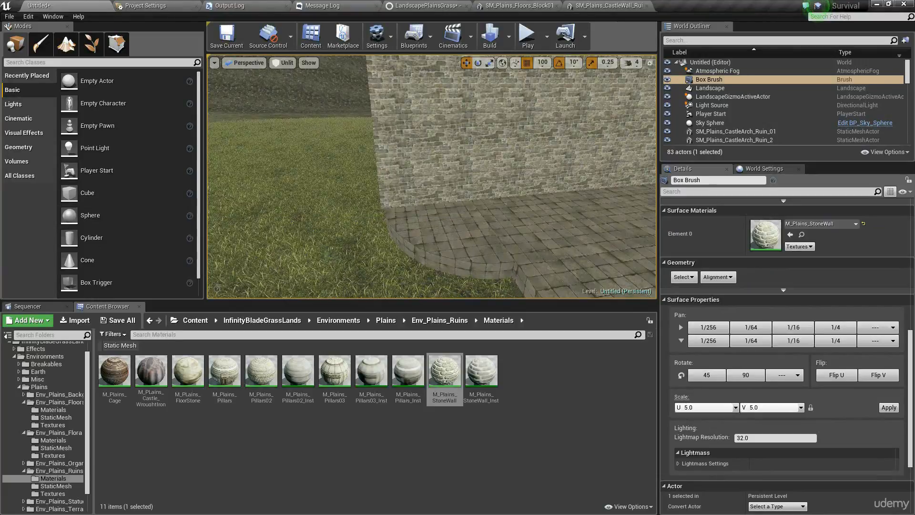
{"action": "right_click_drag", "start_coordinate": [371, 222], "coordinate": [398, 193]}
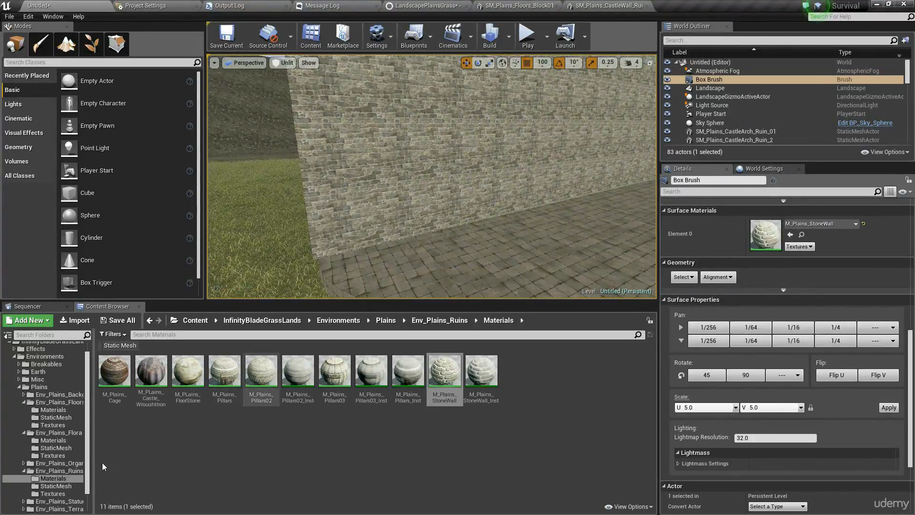
{"action": "left_click", "coordinate": [56, 485]}
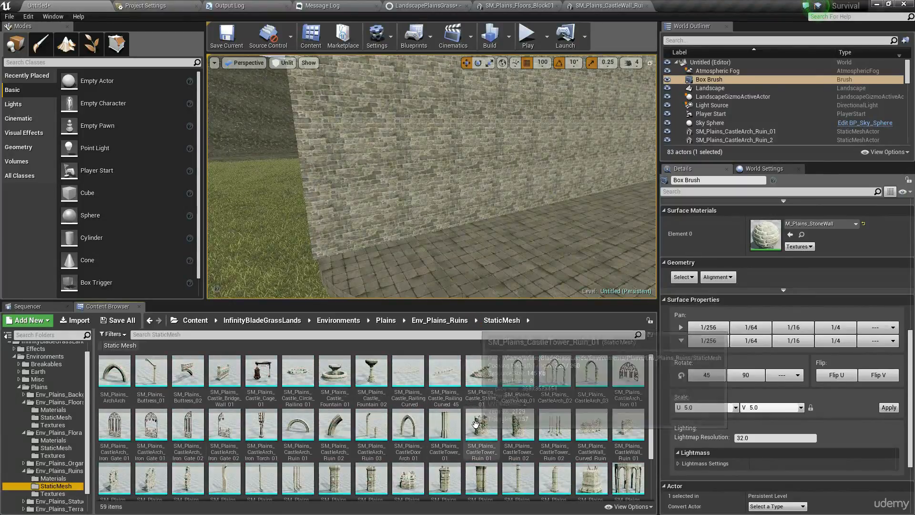
{"action": "scroll", "coordinate": [470, 420], "scroll_direction": "down", "scroll_amount": 2}
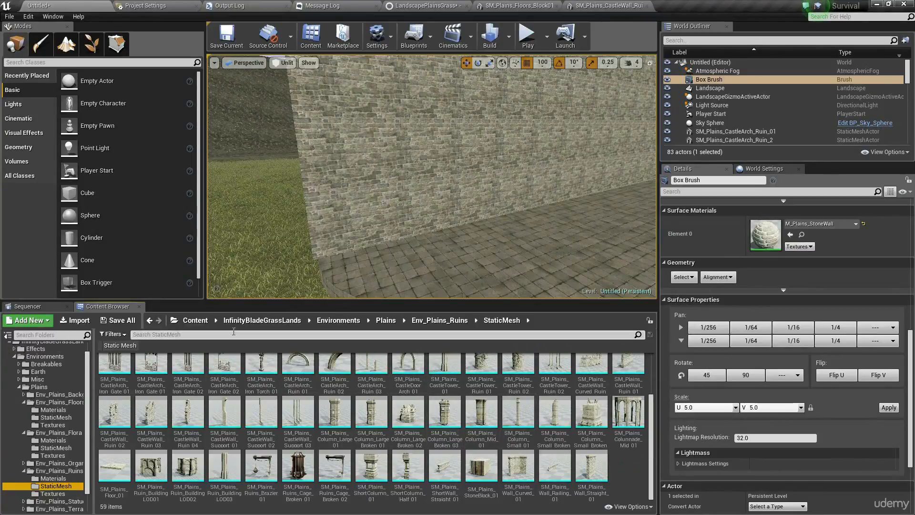
{"action": "left_click", "coordinate": [179, 335]}
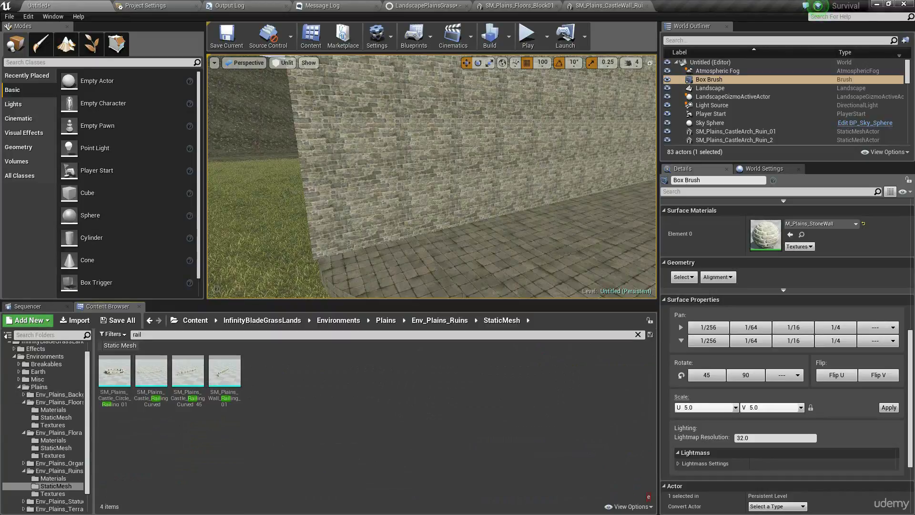
Step: Place the SM_Plains_Castle_Railing_Curved_45 mesh on the rounded stone platform at the wall's end
{"action": "left_click", "coordinate": [196, 376]}
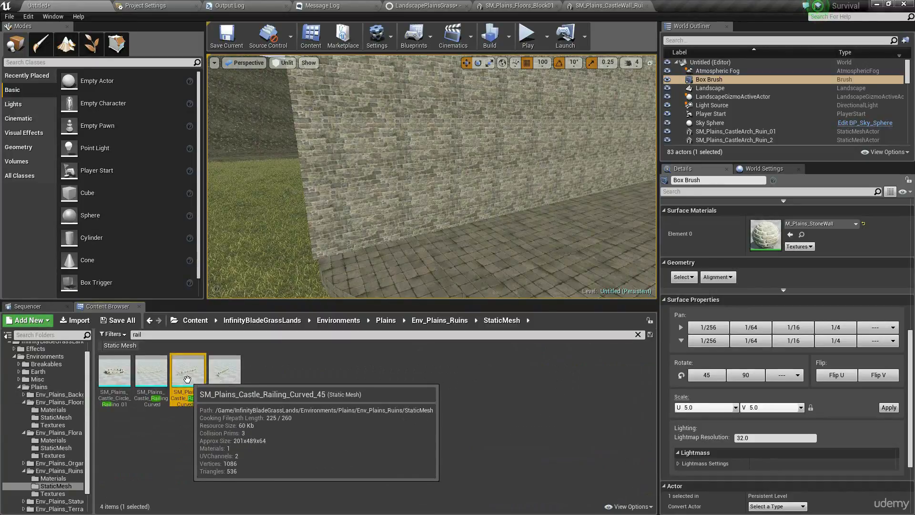
{"action": "left_click_drag", "start_coordinate": [195, 376], "coordinate": [408, 276]}
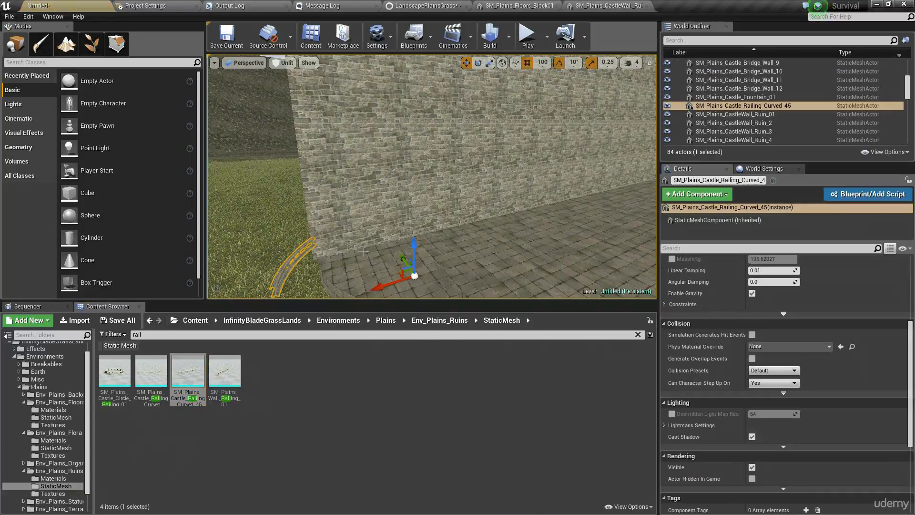
{"action": "right_click_drag", "start_coordinate": [408, 276], "coordinate": [385, 239]}
{"action": "key", "text": "space"}
{"action": "key", "text": "space"}
{"action": "key", "text": "space"}
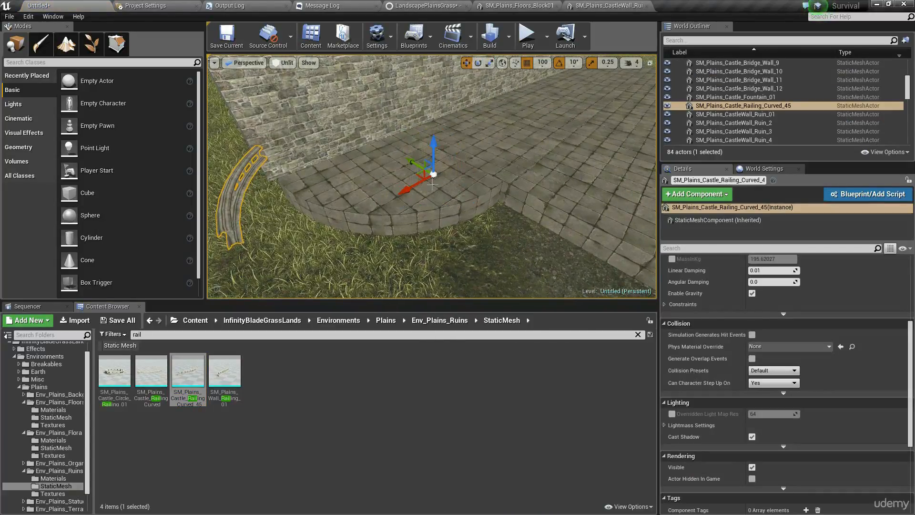
Step: Rotate the curved railing by -90° and move it to the rounded platform's outer edge
{"action": "left_click_drag", "start_coordinate": [412, 175], "coordinate": [338, 162]}
{"action": "key", "text": "space"}
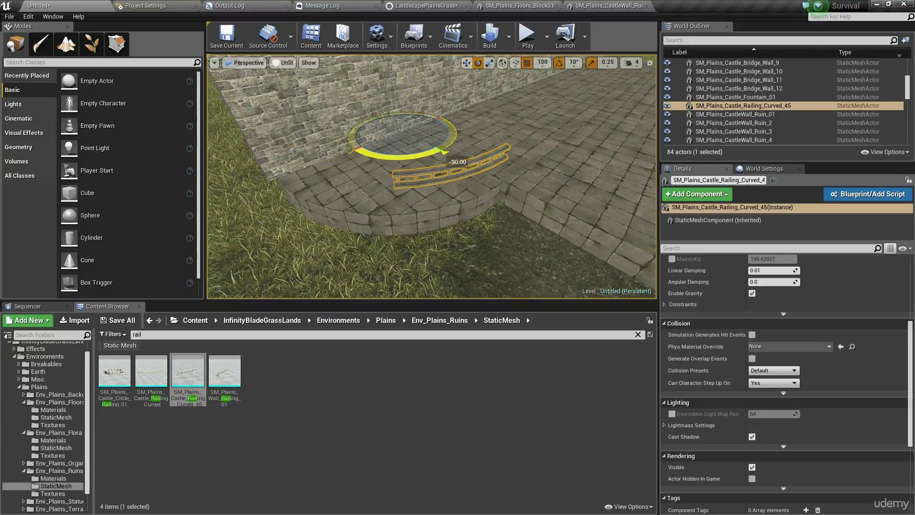
{"action": "right_click_drag", "start_coordinate": [366, 199], "coordinate": [366, 167]}
{"action": "key", "text": "space"}
{"action": "key", "text": "space"}
{"action": "left_click_drag", "start_coordinate": [282, 147], "coordinate": [295, 174]}
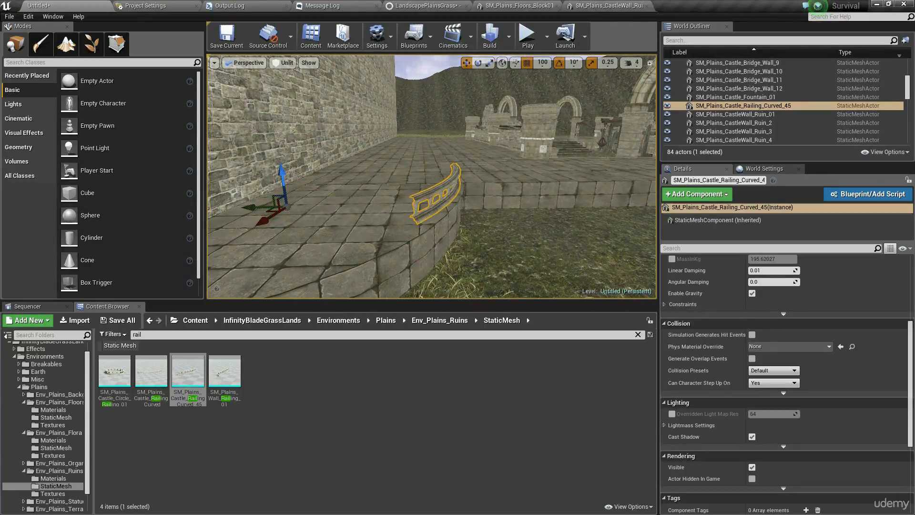
Step: Set the position grid snap to 10 and lower the curved railing onto the platform's stone edge
{"action": "right_click_drag", "start_coordinate": [481, 200], "coordinate": [414, 200]}
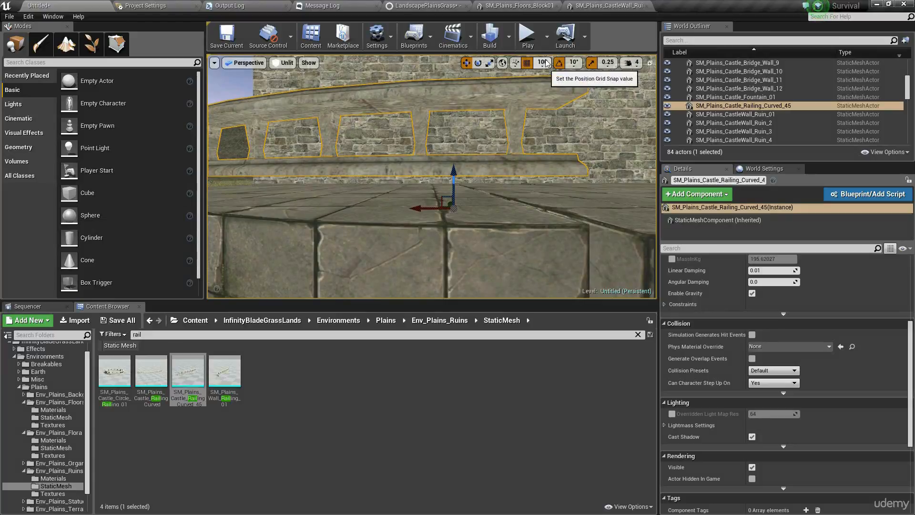
{"action": "left_click", "coordinate": [543, 62]}
{"action": "left_click", "coordinate": [545, 110]}
{"action": "mouse_move", "coordinate": [454, 179]}
{"action": "left_mouse_down"}
{"action": "mouse_move", "coordinate": [456, 190]}
{"action": "mouse_move", "coordinate": [459, 178]}
{"action": "left_mouse_up"}
{"action": "left_click", "coordinate": [544, 62]}
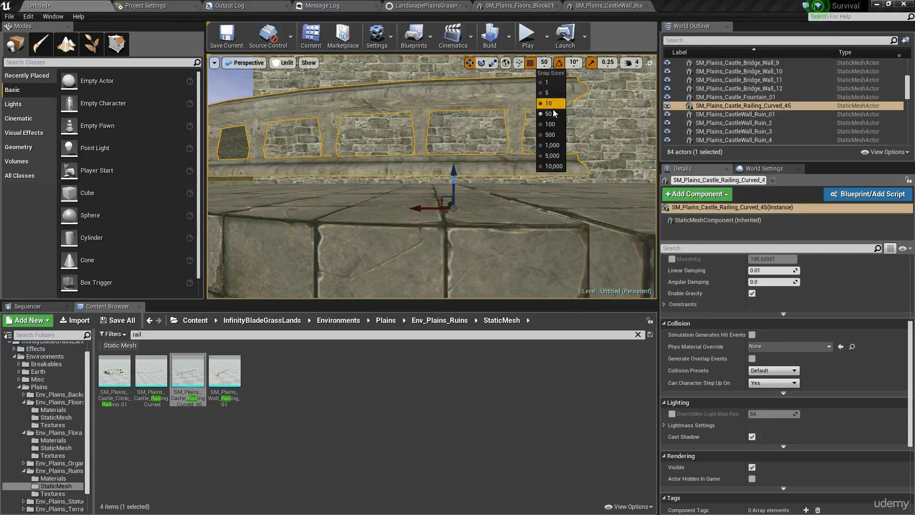
{"action": "left_click", "coordinate": [553, 111]}
{"action": "left_click_drag", "start_coordinate": [454, 174], "coordinate": [458, 180]}
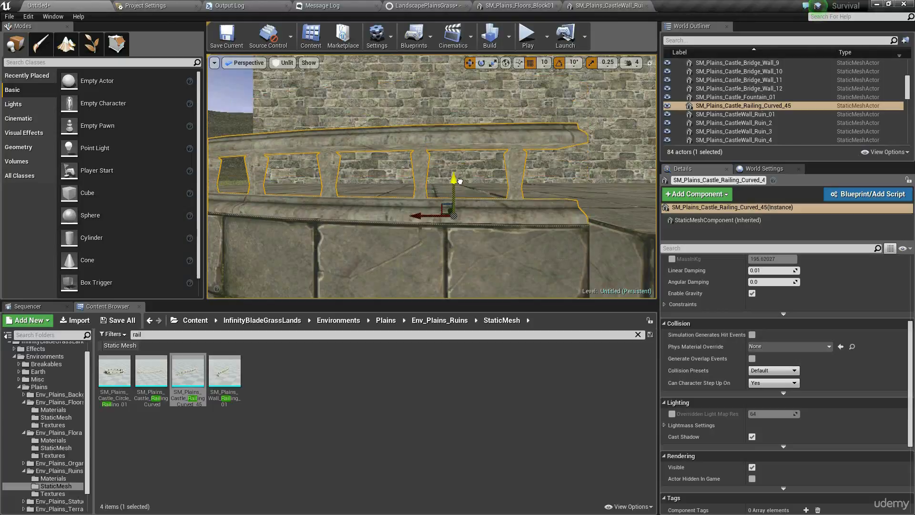
Step: Try duplicating the curved railing with a 40° rotation around the platform and undo the copy
{"action": "right_click_drag", "start_coordinate": [458, 181], "coordinate": [467, 203]}
{"action": "right_click_drag", "start_coordinate": [509, 209], "coordinate": [500, 209]}
{"action": "key", "text": "e"}
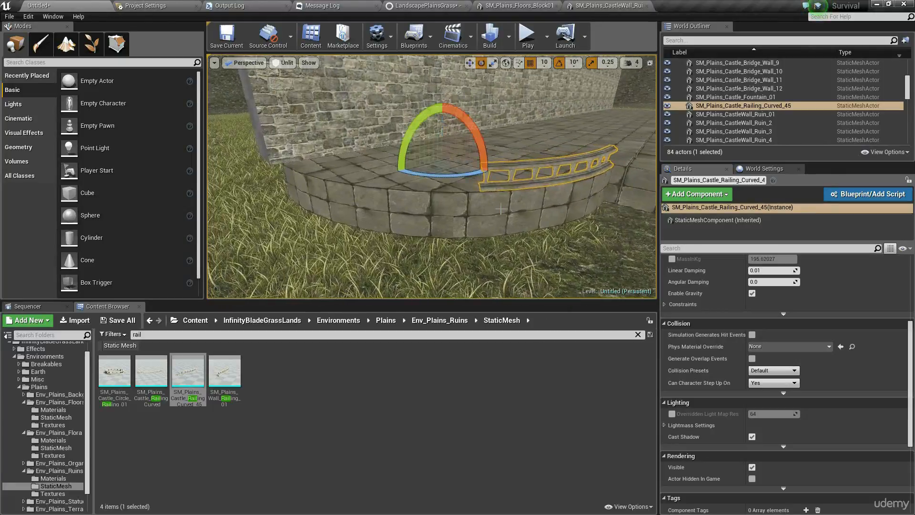
{"action": "left_click_drag", "start_coordinate": [473, 175], "coordinate": [392, 163], "text": "alt"}
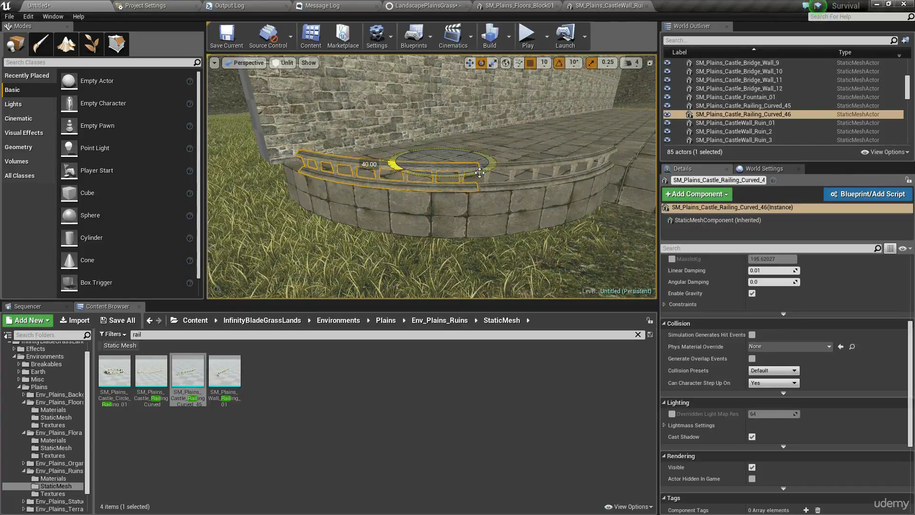
{"action": "key", "text": "ctrl+z"}
Step: Set the rotation snap to 5° and make a rotated copy of the railing along the platform's remaining curved edge
{"action": "left_click", "coordinate": [544, 63]}
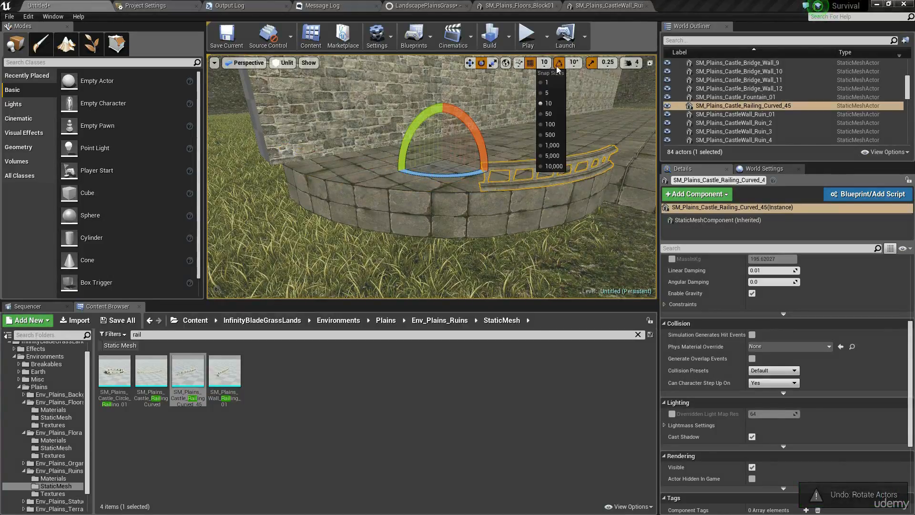
{"action": "left_click", "coordinate": [574, 62]}
{"action": "left_click", "coordinate": [577, 83]}
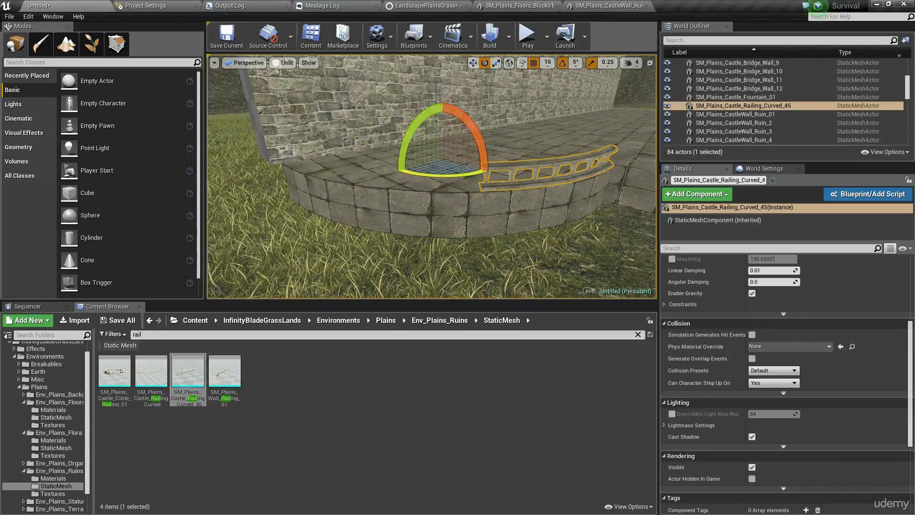
{"action": "mouse_move", "coordinate": [403, 172]}
{"action": "left_mouse_down", "text": "alt"}
{"action": "mouse_move", "coordinate": [381, 165]}
{"action": "mouse_move", "coordinate": [397, 165]}
{"action": "left_mouse_up", "text": "alt"}
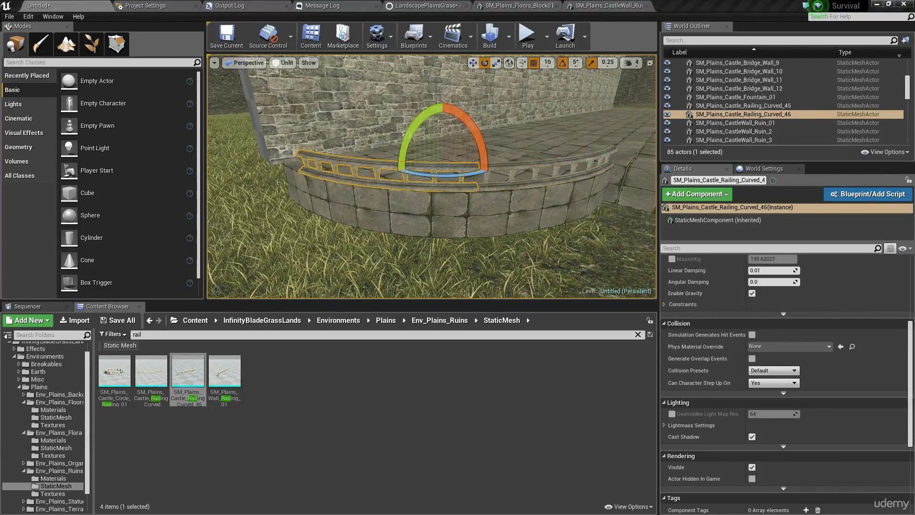
{"action": "key", "text": "w"}
{"action": "mouse_move", "coordinate": [472, 207]}
{"action": "right_mouse_down"}
{"action": "mouse_move", "coordinate": [441, 218]}
{"action": "mouse_move", "coordinate": [482, 212]}
{"action": "mouse_move", "coordinate": [458, 221]}
{"action": "mouse_move", "coordinate": [472, 217]}
{"action": "right_mouse_up"}
{"action": "key", "text": "s"}
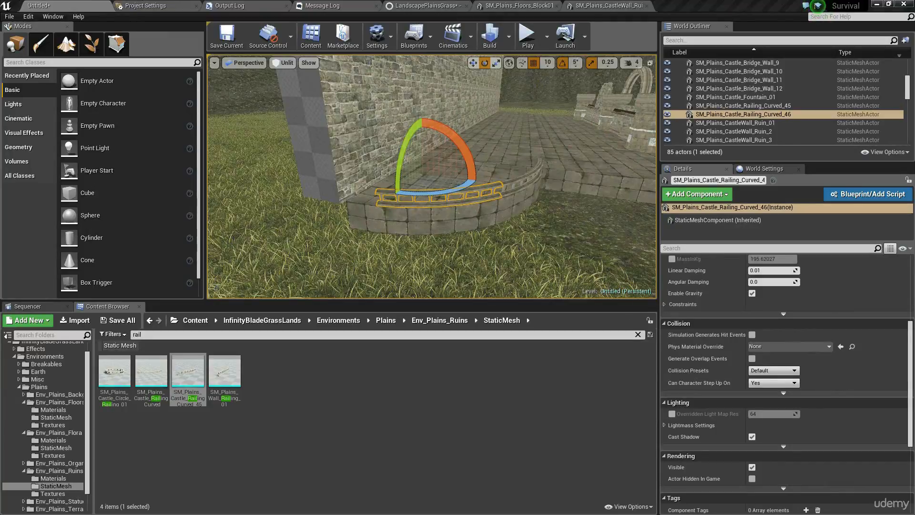
Step: Duplicate the large column SM_Plains_Column_Large_2 beside the ruins and move the copy to the stone wall's open end
{"action": "right_click_drag", "start_coordinate": [452, 244], "coordinate": [529, 229]}
{"action": "left_click", "coordinate": [388, 173]}
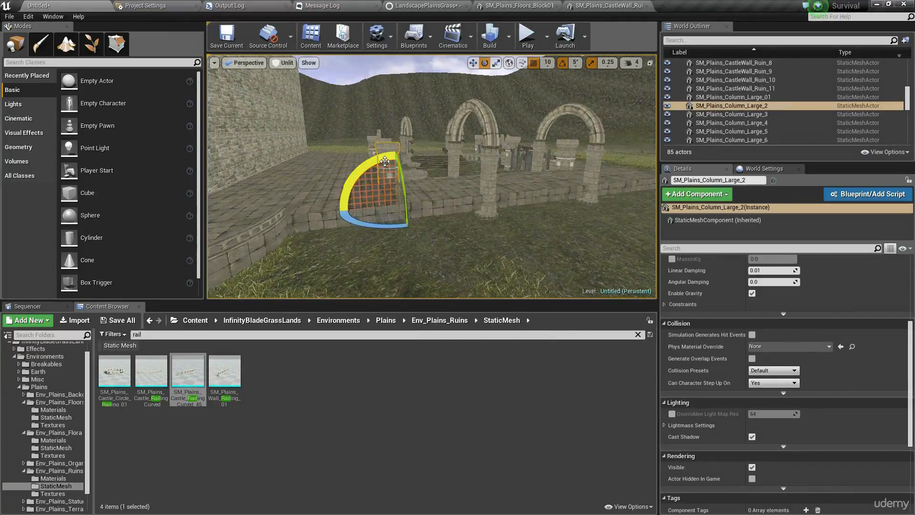
{"action": "right_click_drag", "start_coordinate": [388, 172], "coordinate": [323, 189]}
{"action": "key", "text": "space"}
{"action": "key", "text": "space"}
{"action": "right_click_drag", "start_coordinate": [459, 129], "coordinate": [515, 114]}
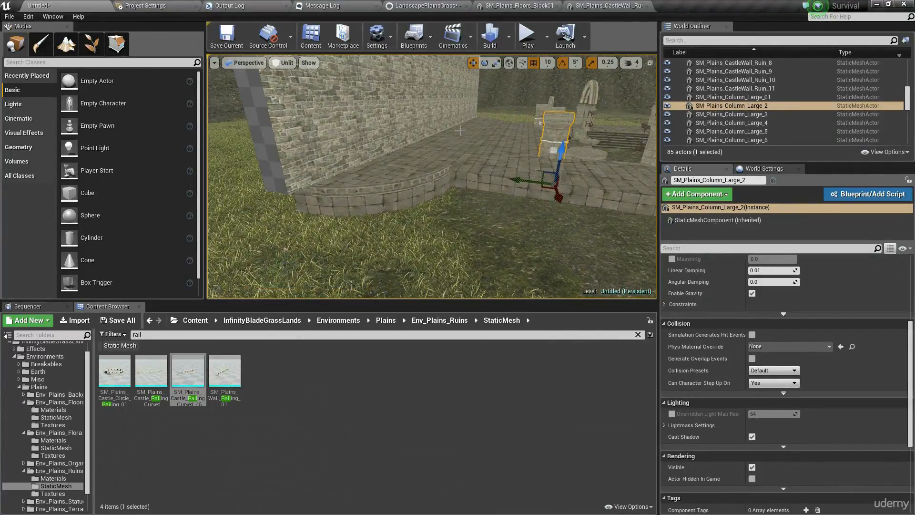
{"action": "left_click_drag", "start_coordinate": [542, 188], "coordinate": [308, 238], "text": "alt"}
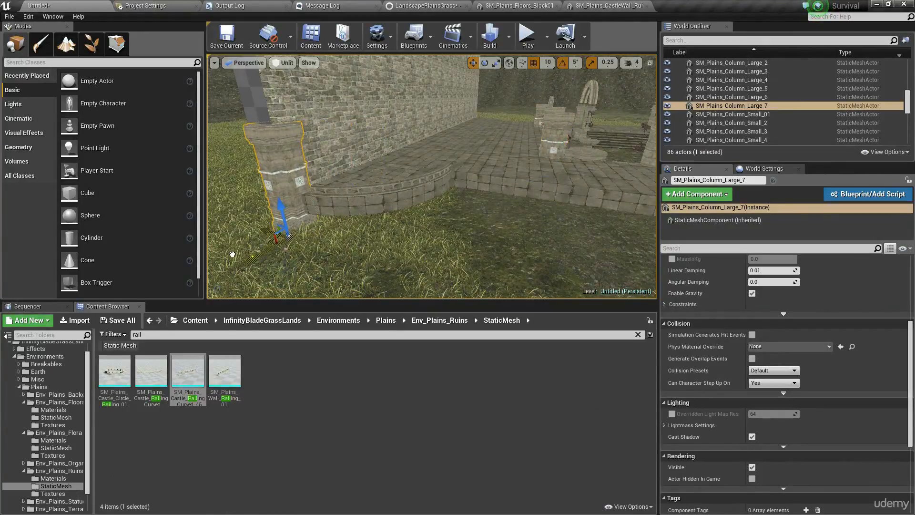
Step: Align the copied column with the wall's end corner so the curved railing meets it
{"action": "key", "text": "f"}
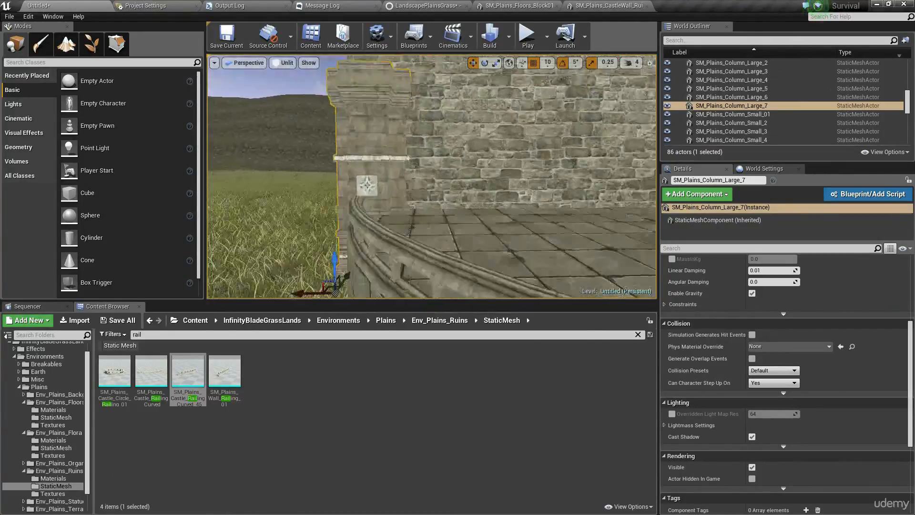
{"action": "right_click_drag", "start_coordinate": [390, 243], "coordinate": [441, 276]}
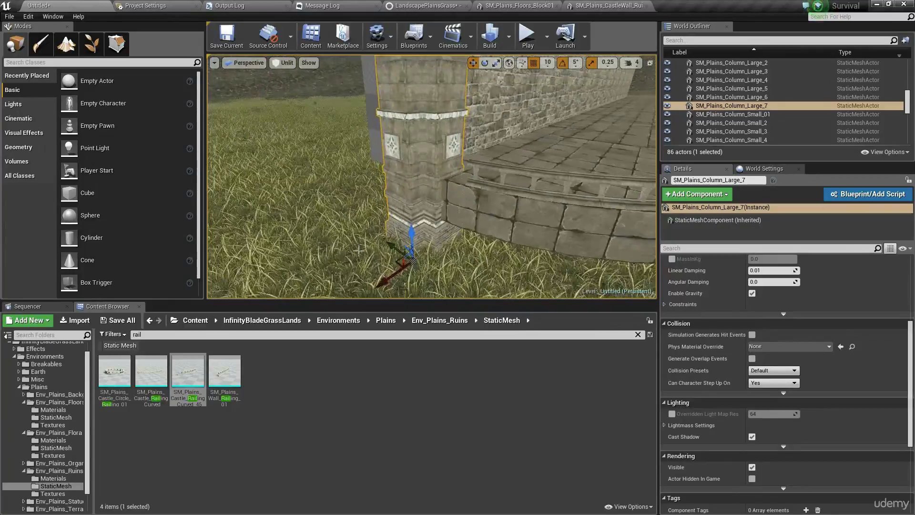
{"action": "left_click_drag", "start_coordinate": [389, 244], "coordinate": [399, 263]}
{"action": "right_click_drag", "start_coordinate": [399, 263], "coordinate": [300, 257]}
{"action": "left_click_drag", "start_coordinate": [316, 273], "coordinate": [310, 272]}
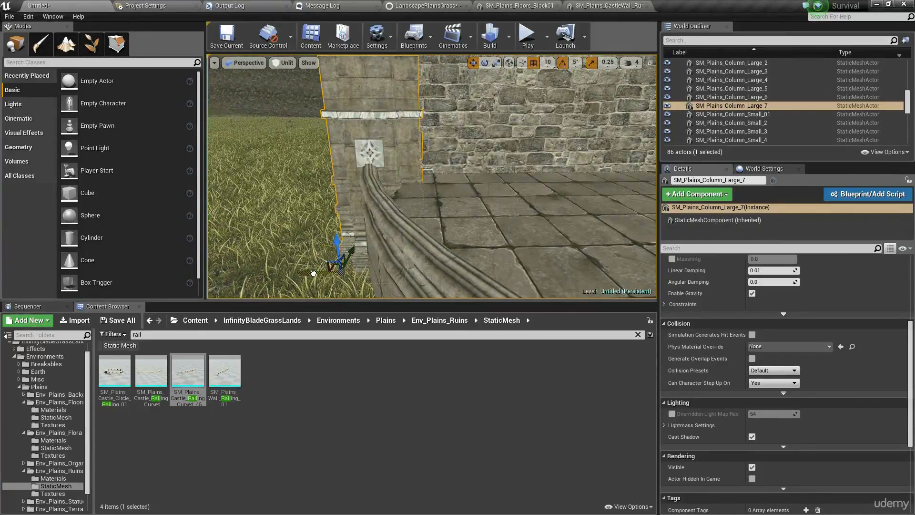
{"action": "mouse_move", "coordinate": [310, 272]}
{"action": "right_mouse_down"}
{"action": "mouse_move", "coordinate": [300, 262]}
{"action": "mouse_move", "coordinate": [333, 229]}
{"action": "mouse_move", "coordinate": [290, 255]}
{"action": "mouse_move", "coordinate": [307, 256]}
{"action": "right_mouse_up"}
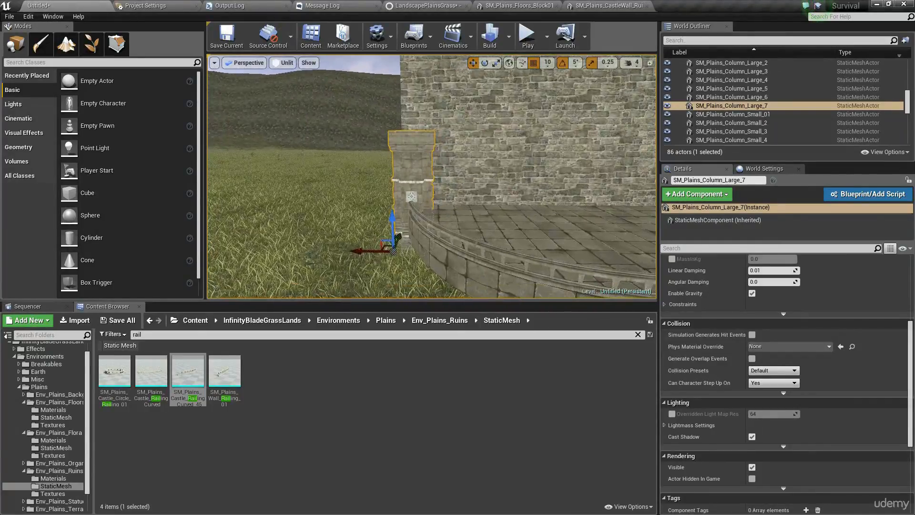
Step: Set the position grid snap to 100 and duplicate the corner column upward along the wall's end
{"action": "left_click", "coordinate": [547, 62]}
{"action": "left_click", "coordinate": [551, 118]}
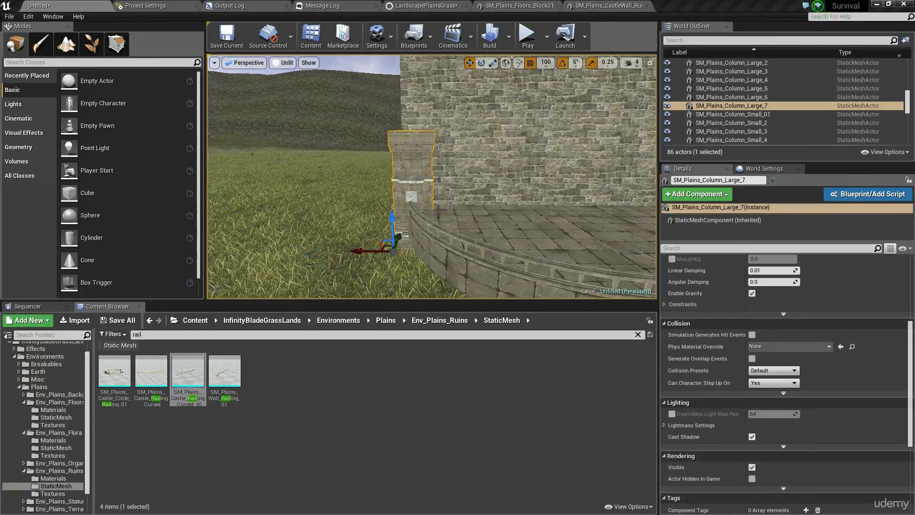
{"action": "right_click_drag", "start_coordinate": [443, 192], "coordinate": [448, 165]}
{"action": "left_click_drag", "start_coordinate": [378, 286], "coordinate": [372, 171], "text": "alt"}
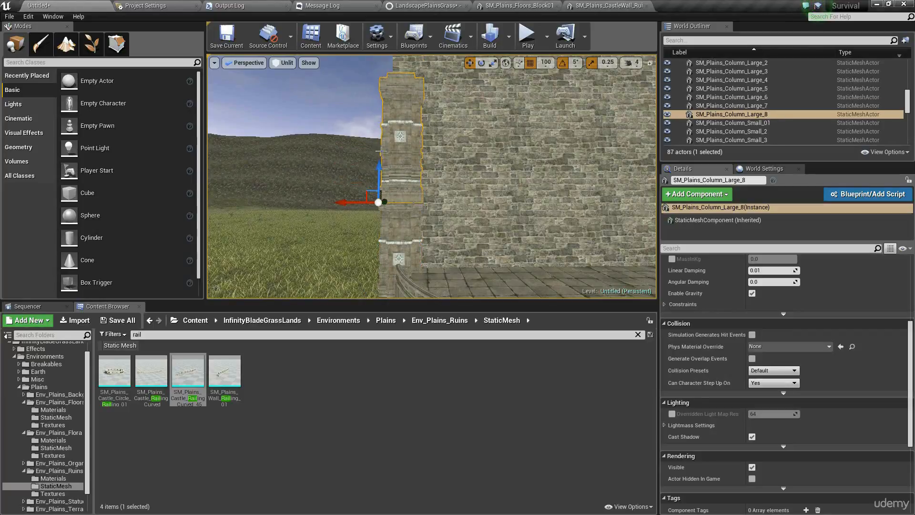
Step: Set the position grid snap to 10 and raise the upper column to sit on top of the lower one
{"action": "left_click", "coordinate": [545, 62]}
{"action": "left_click", "coordinate": [548, 100]}
{"action": "scroll", "coordinate": [347, 162], "scroll_direction": "up", "scroll_amount": 3}
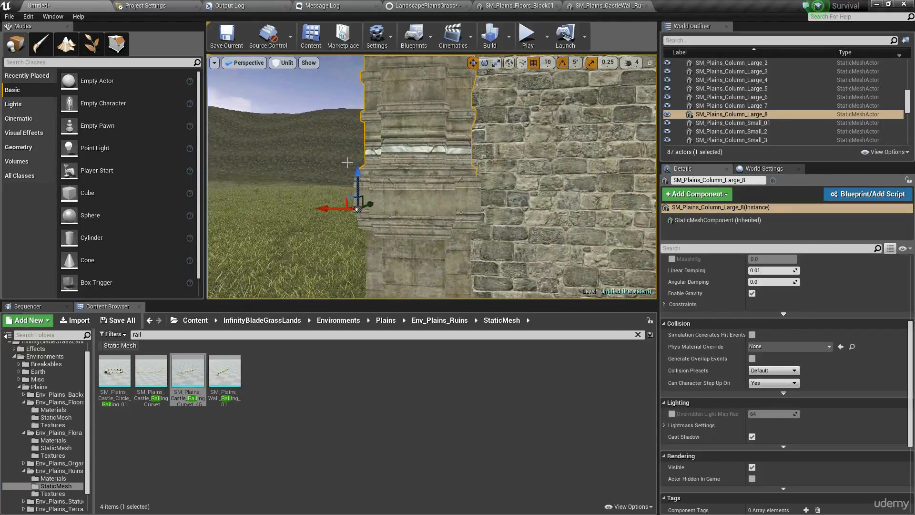
{"action": "left_click_drag", "start_coordinate": [359, 175], "coordinate": [372, 146]}
Step: Examine the stacked corner columns and the full stone wall from several distances and angles
{"action": "right_click_drag", "start_coordinate": [372, 145], "coordinate": [337, 147]}
{"action": "key", "text": "w"}
{"action": "key", "text": "s"}
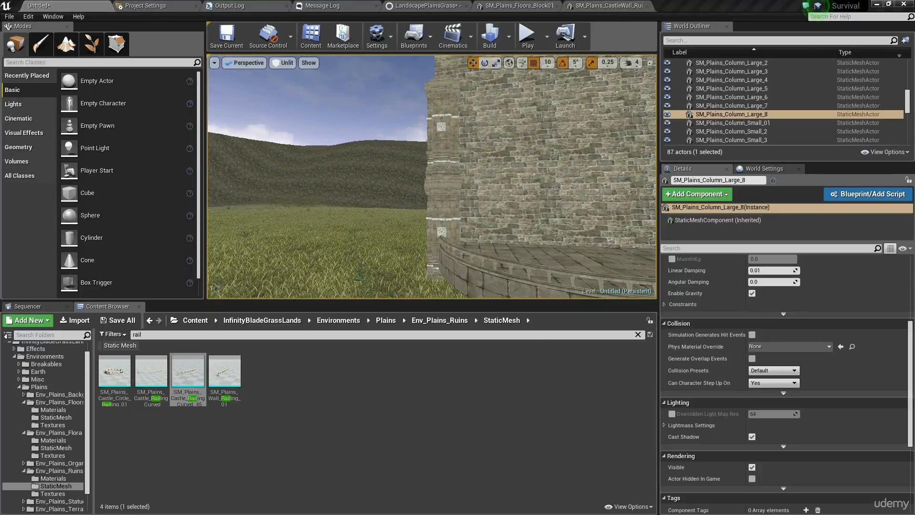
{"action": "right_click_drag", "start_coordinate": [548, 209], "coordinate": [520, 189]}
{"action": "key", "text": "s"}
{"action": "key", "text": "s"}
{"action": "key", "text": "a"}
{"action": "right_click_drag", "start_coordinate": [458, 177], "coordinate": [248, 188]}
{"action": "right_click_drag", "start_coordinate": [432, 183], "coordinate": [476, 181]}
{"action": "key", "text": "s"}
{"action": "key", "text": "w"}
{"action": "key", "text": "s"}
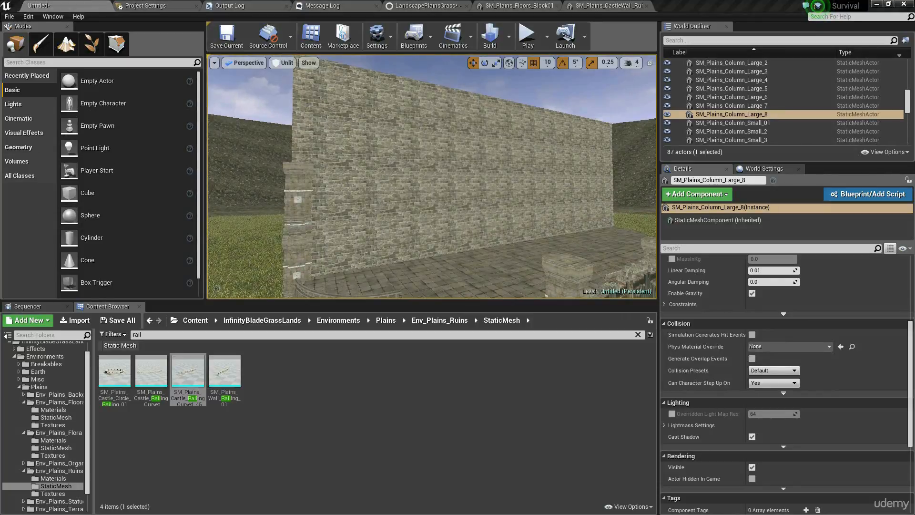
{"action": "right_click_drag", "start_coordinate": [432, 176], "coordinate": [417, 188]}
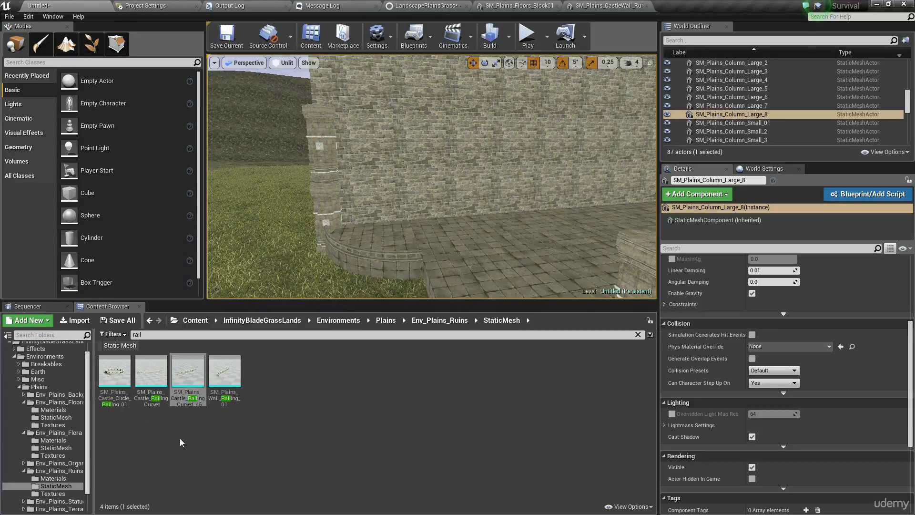
Step: Search the static meshes for "arch" and place SM_Plains_CastleArch_02 against the stone wall near the corner columns
{"action": "left_click", "coordinate": [168, 333]}
{"action": "type", "text": "arch"}
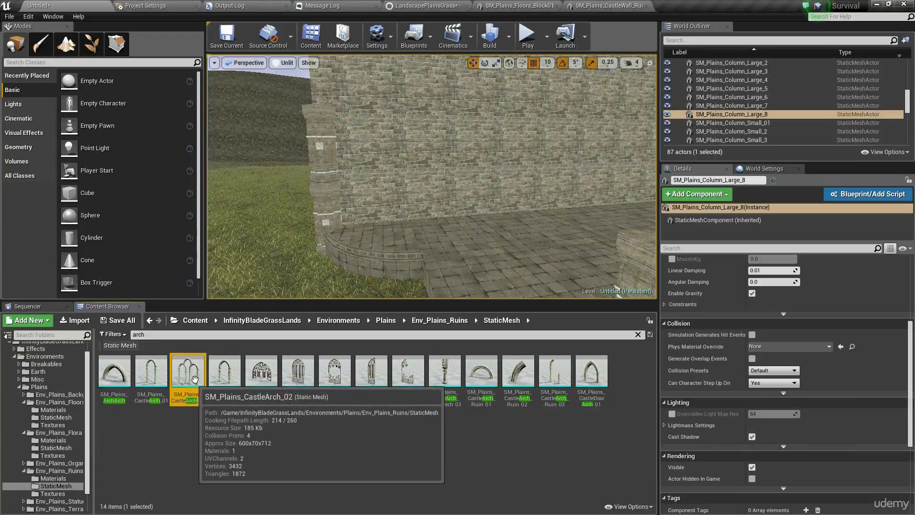
{"action": "left_click_drag", "start_coordinate": [185, 399], "coordinate": [379, 221]}
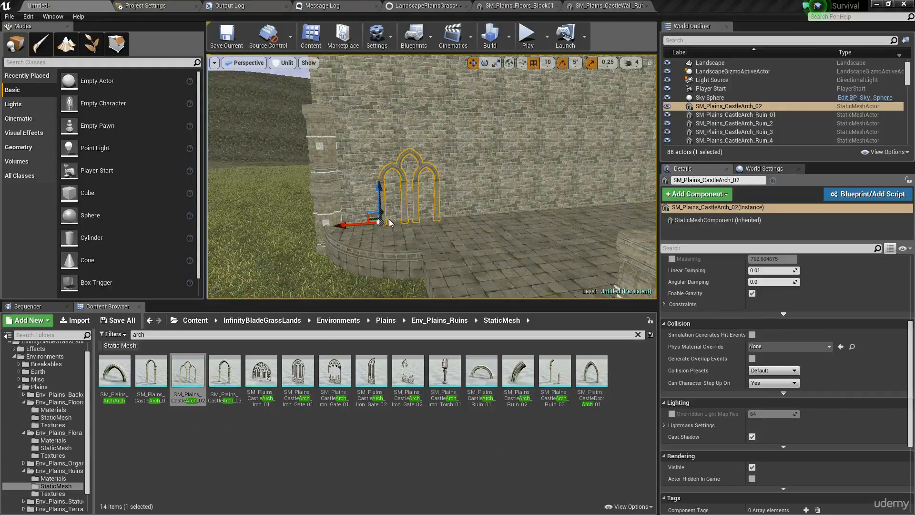
Step: Scale the castle arch uniformly to 1.5 in X, Y and Z
{"action": "right_click_drag", "start_coordinate": [412, 255], "coordinate": [395, 266]}
{"action": "key", "text": "w"}
{"action": "scroll", "coordinate": [878, 321], "scroll_direction": "up", "scroll_amount": 6}
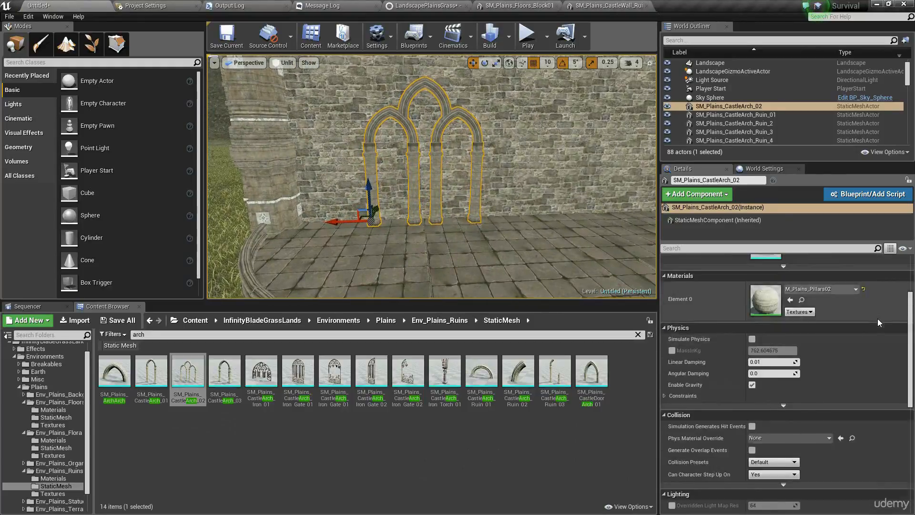
{"action": "scroll", "coordinate": [879, 323], "scroll_direction": "up", "scroll_amount": 4}
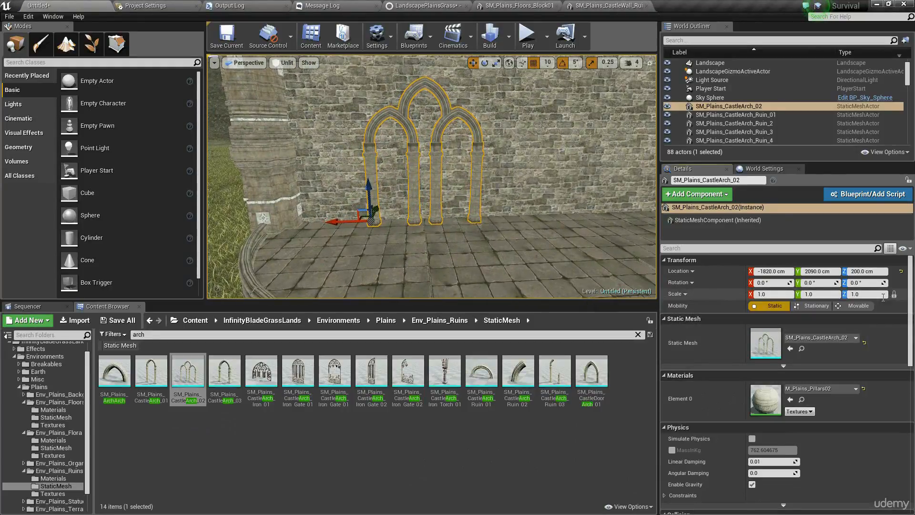
{"action": "key", "text": "Return"}
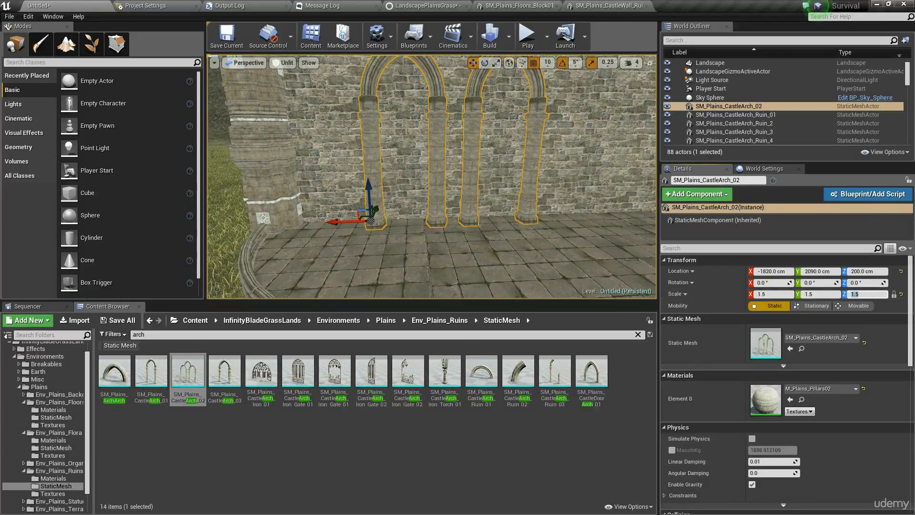
Step: Check the arch in game view and slide it along the wall to X -1890 cm
{"action": "right_click_drag", "start_coordinate": [433, 191], "coordinate": [438, 138]}
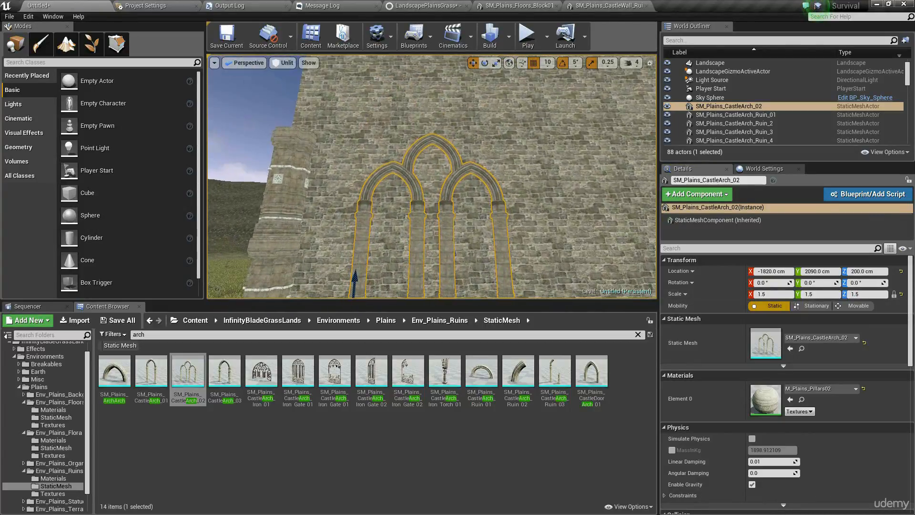
{"action": "key", "text": "g"}
{"action": "right_click_drag", "start_coordinate": [434, 234], "coordinate": [431, 255]}
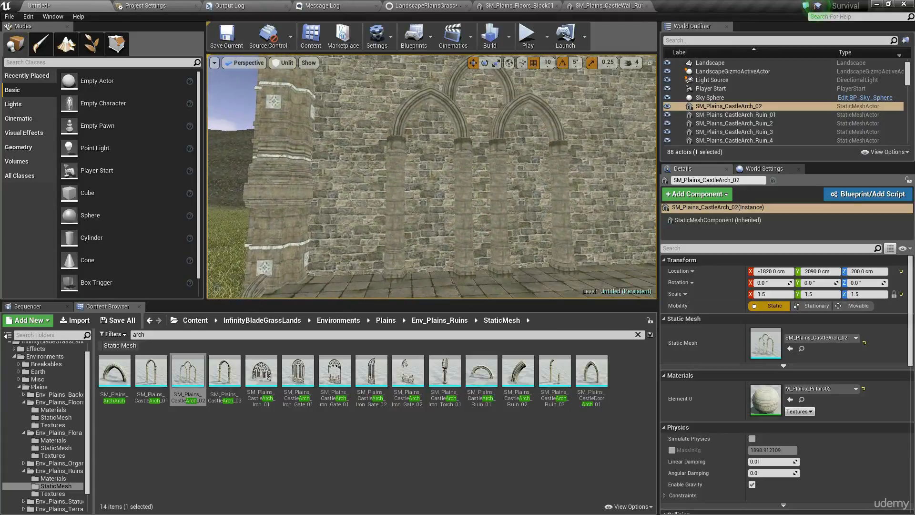
{"action": "key", "text": "g"}
{"action": "left_click_drag", "start_coordinate": [359, 272], "coordinate": [369, 275]}
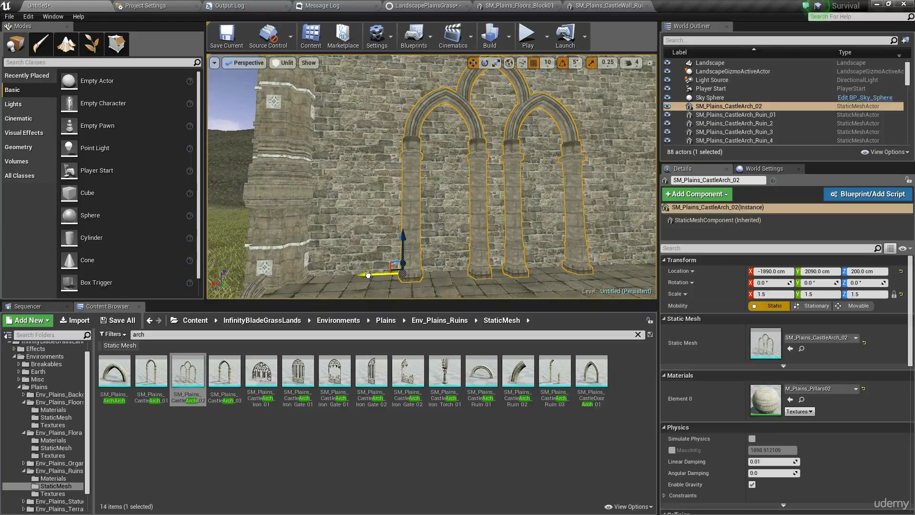
Step: Search the static meshes for "suppo" and place SM_Plains_CastleWall_Support_01 on the floor against the wall beside the arch
{"action": "right_click_drag", "start_coordinate": [431, 191], "coordinate": [562, 193]}
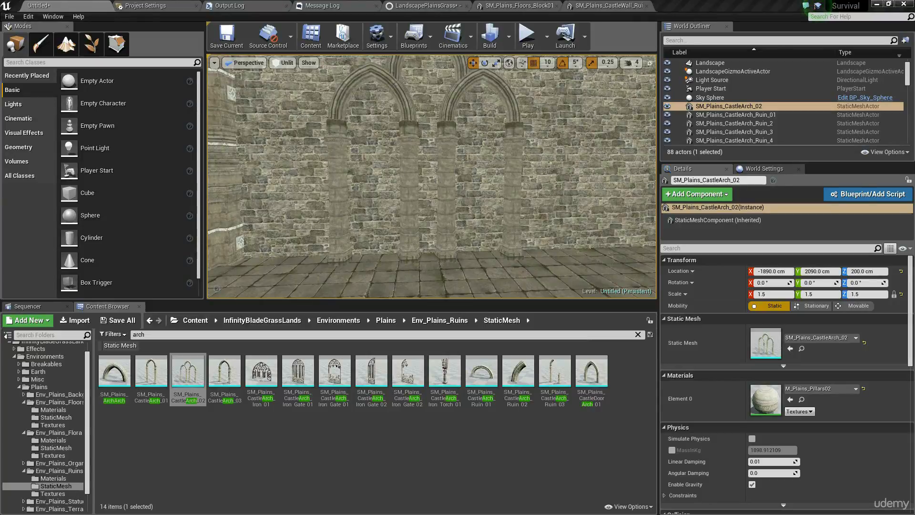
{"action": "mouse_move", "coordinate": [381, 190]}
{"action": "right_mouse_down"}
{"action": "mouse_move", "coordinate": [377, 205]}
{"action": "mouse_move", "coordinate": [391, 203]}
{"action": "mouse_move", "coordinate": [369, 179]}
{"action": "right_mouse_up"}
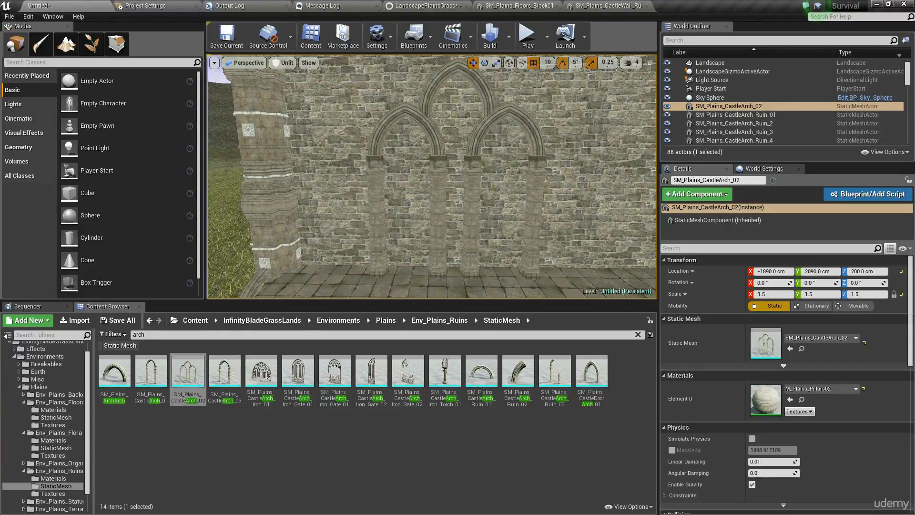
{"action": "right_click_drag", "start_coordinate": [429, 176], "coordinate": [366, 169]}
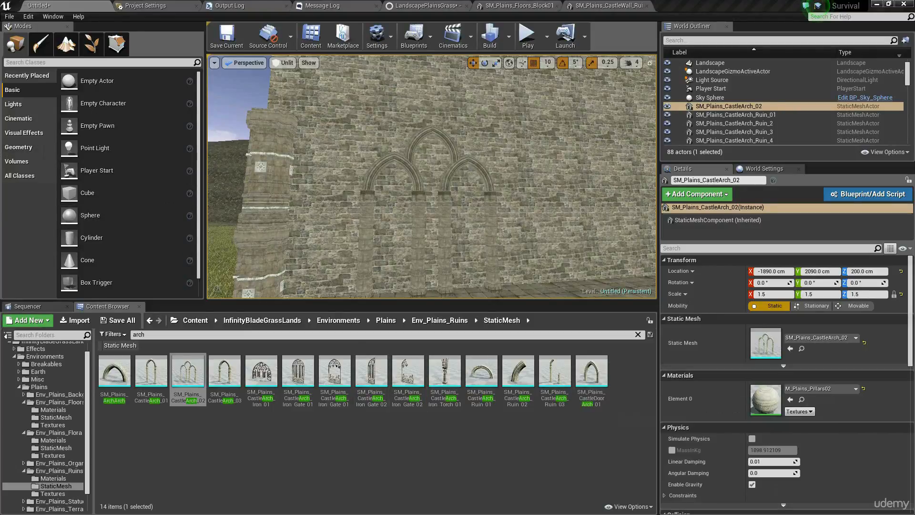
{"action": "left_click", "coordinate": [364, 442]}
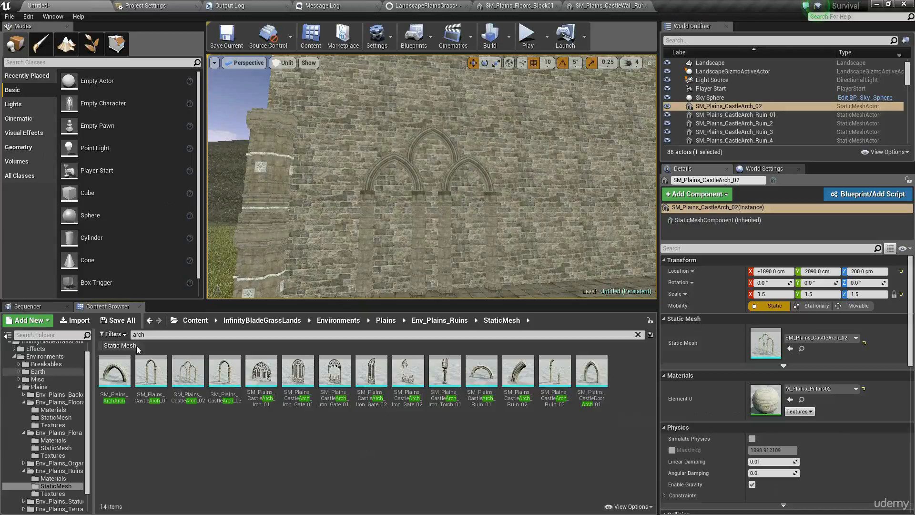
{"action": "left_click", "coordinate": [137, 334]}
{"action": "type", "text": "suppo"}
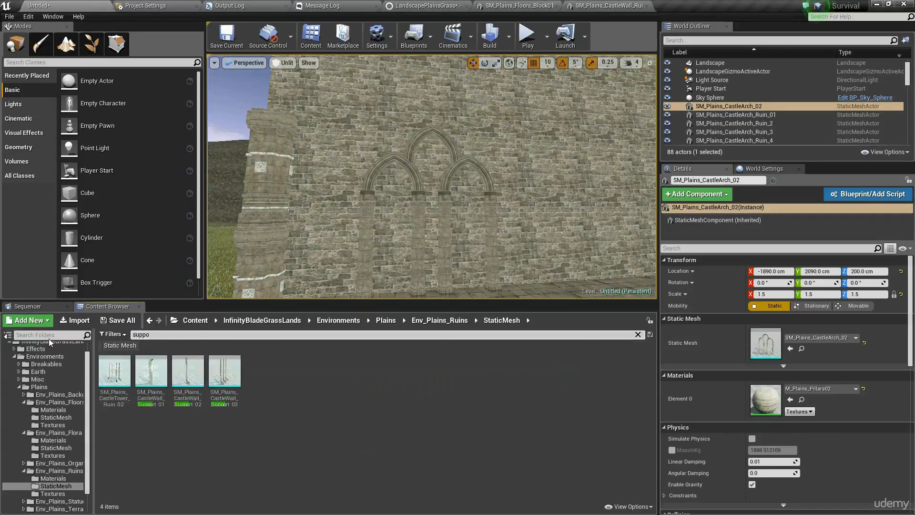
{"action": "mouse_move", "coordinate": [305, 214]}
{"action": "right_mouse_down"}
{"action": "mouse_move", "coordinate": [424, 216]}
{"action": "mouse_move", "coordinate": [304, 217]}
{"action": "right_mouse_up"}
{"action": "left_click_drag", "start_coordinate": [150, 386], "coordinate": [457, 217]}
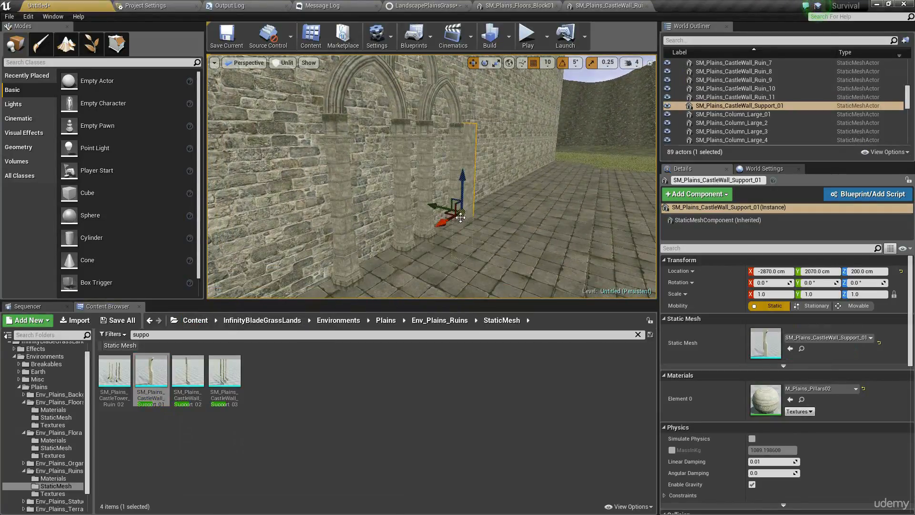
Step: Rotate the wall support to -90 degrees about Z and slide it towards the arch to X -2760 cm
{"action": "right_click_drag", "start_coordinate": [457, 217], "coordinate": [293, 214]}
{"action": "key", "text": "e"}
{"action": "left_click_drag", "start_coordinate": [430, 265], "coordinate": [475, 268]}
{"action": "key", "text": "r"}
{"action": "key", "text": "w"}
{"action": "right_click_drag", "start_coordinate": [432, 260], "coordinate": [431, 279]}
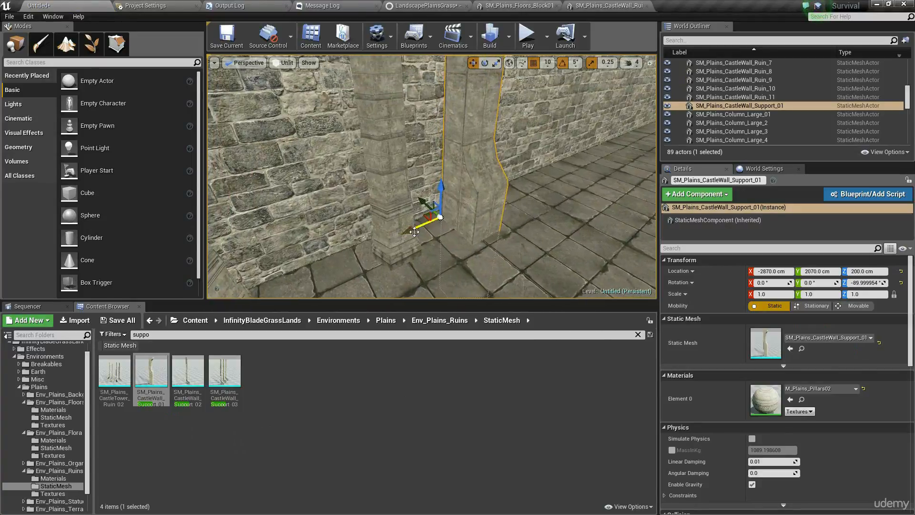
{"action": "left_click_drag", "start_coordinate": [440, 217], "coordinate": [369, 248]}
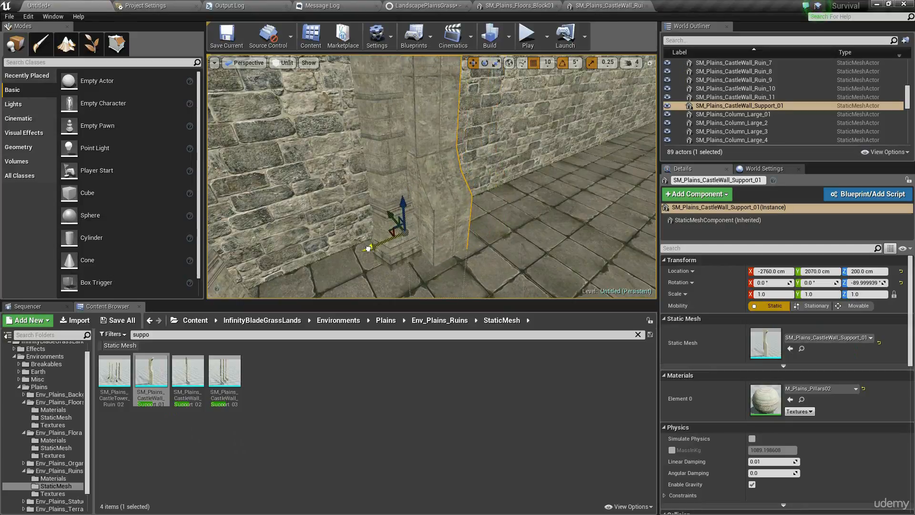
Step: Raise the wall support to Z 450 cm and scale it uniformly to 1.5 in X, Y and Z
{"action": "right_click_drag", "start_coordinate": [369, 249], "coordinate": [286, 231]}
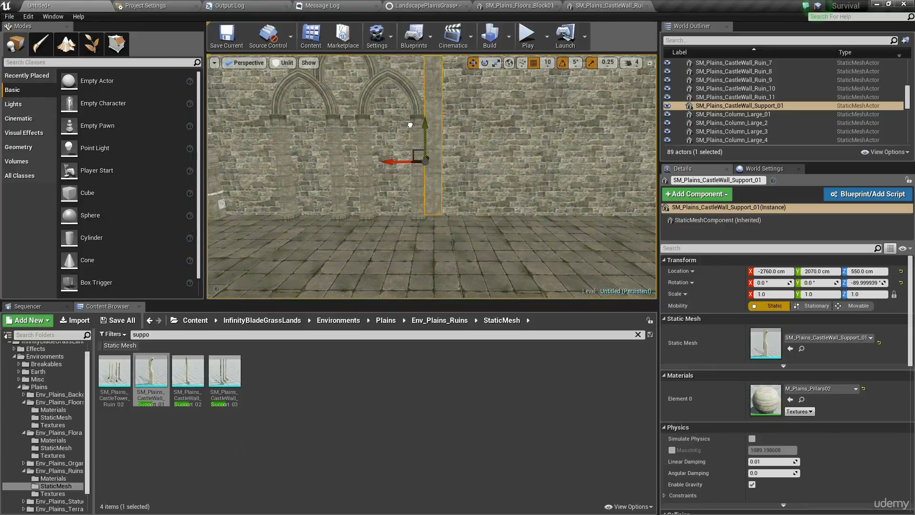
{"action": "right_click_drag", "start_coordinate": [408, 141], "coordinate": [322, 140]}
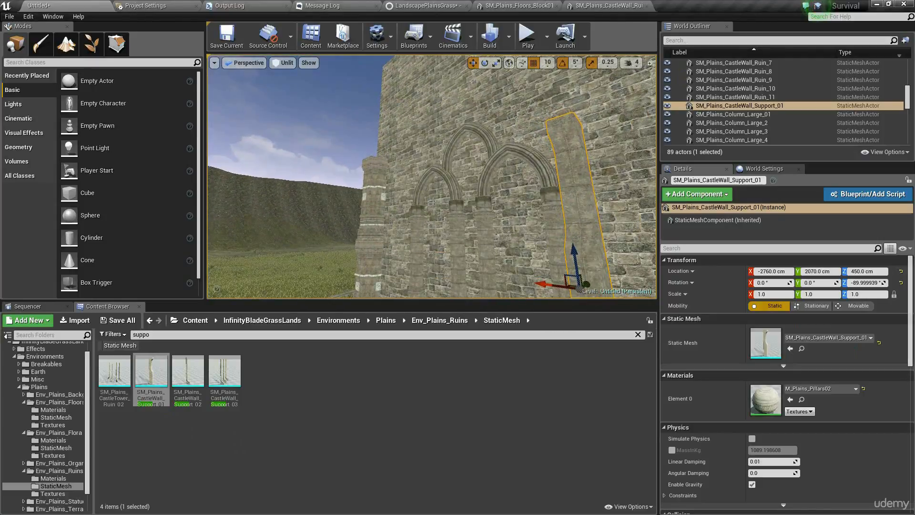
{"action": "right_click_drag", "start_coordinate": [431, 176], "coordinate": [457, 212]}
{"action": "left_click", "coordinate": [865, 294]}
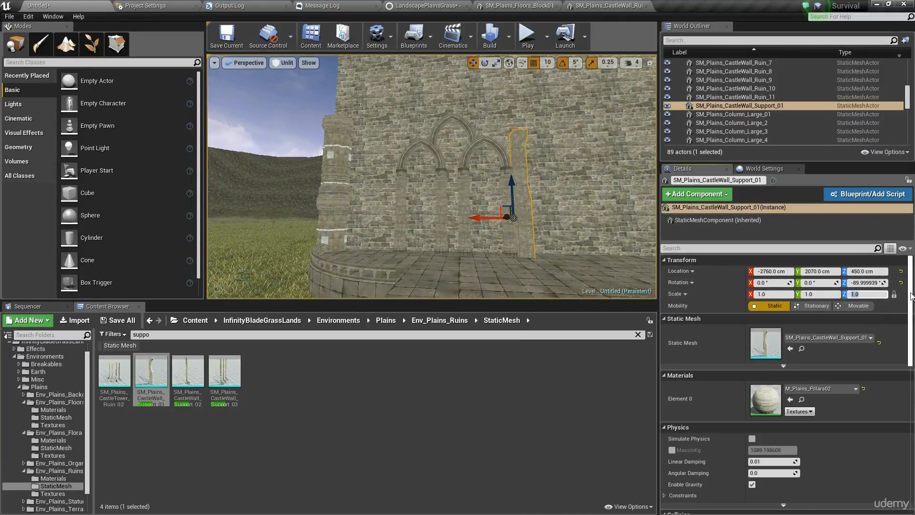
{"action": "type", "text": "1.5"}
{"action": "key", "text": "Return"}
Step: Slide the wall support along the wall to X -2740 cm and check it from a distance
{"action": "key", "text": "w"}
{"action": "right_click_drag", "start_coordinate": [524, 200], "coordinate": [557, 201]}
{"action": "left_click_drag", "start_coordinate": [398, 205], "coordinate": [393, 206]}
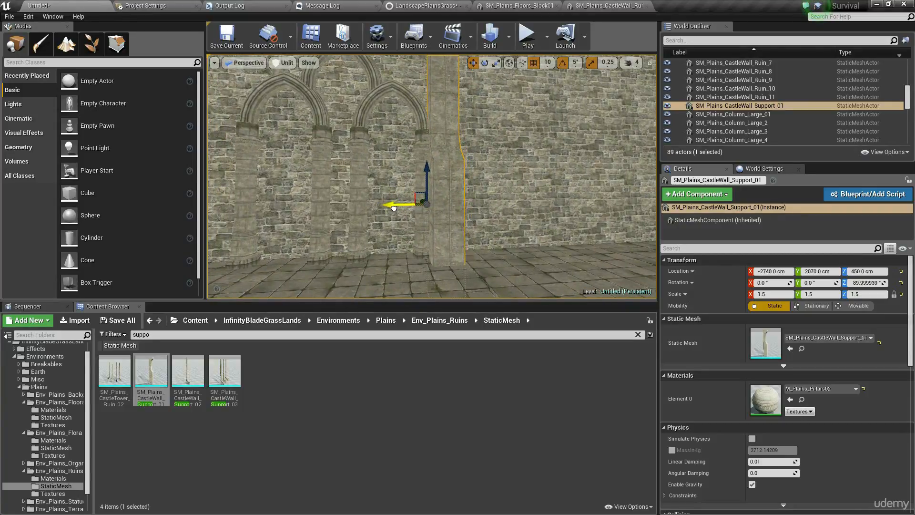
{"action": "right_click_drag", "start_coordinate": [438, 191], "coordinate": [450, 234]}
{"action": "key", "text": "s"}
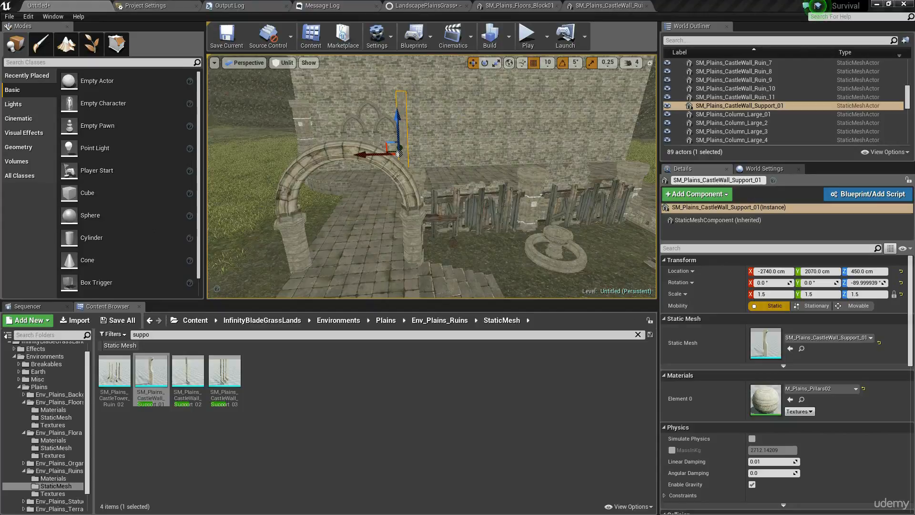
{"action": "left_click", "coordinate": [377, 121]}
{"action": "left_click", "coordinate": [401, 118]}
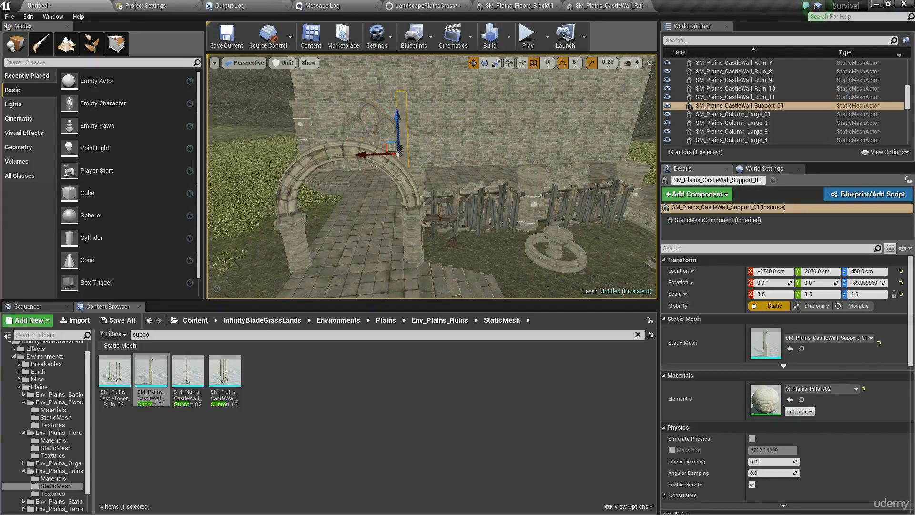
{"action": "key", "text": "w"}
{"action": "mouse_move", "coordinate": [402, 117]}
{"action": "right_mouse_down"}
{"action": "mouse_move", "coordinate": [394, 98]}
{"action": "mouse_move", "coordinate": [400, 125]}
{"action": "mouse_move", "coordinate": [422, 101]}
{"action": "mouse_move", "coordinate": [401, 115]}
{"action": "right_mouse_up"}
{"action": "key", "text": "s"}
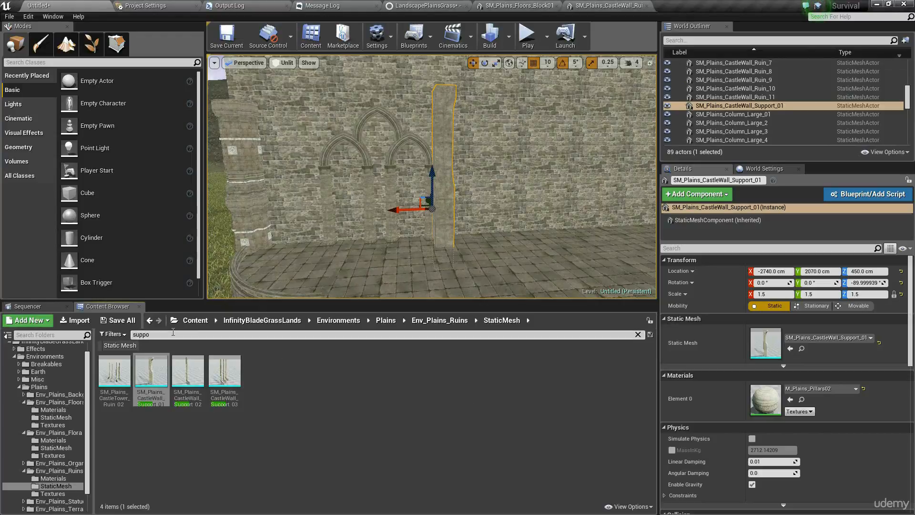
Step: Search the static meshes for "arch", place SM_Plains_CastleArch_03 beyond the wall support and scale it uniformly to 1.75
{"action": "type", "text": "h"}
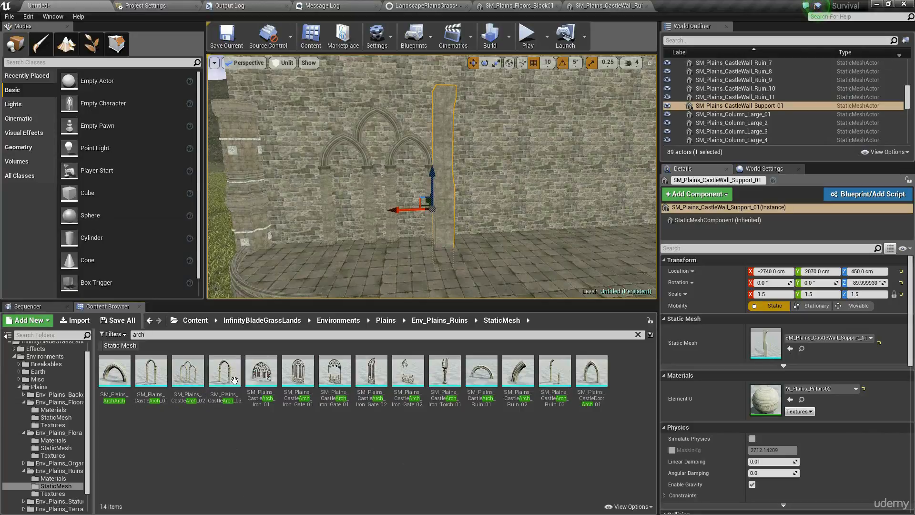
{"action": "left_click_drag", "start_coordinate": [234, 379], "coordinate": [466, 238]}
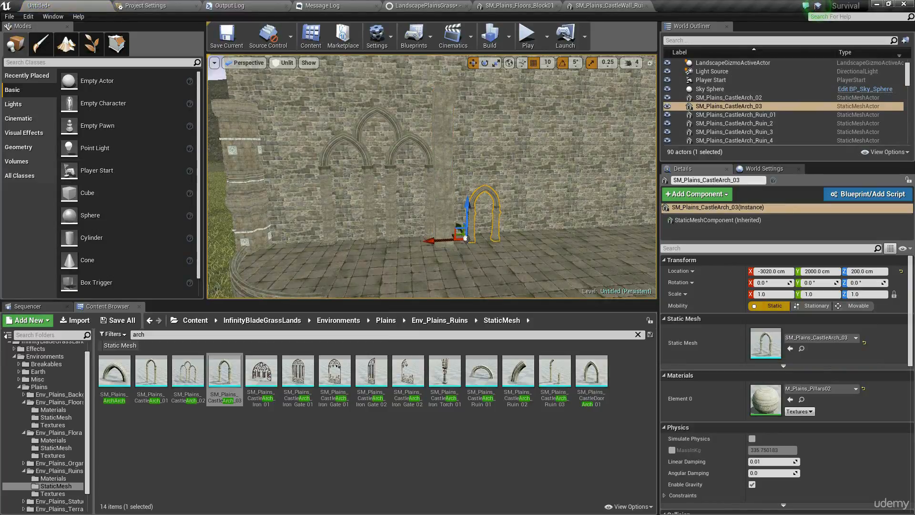
{"action": "left_click", "coordinate": [868, 294]}
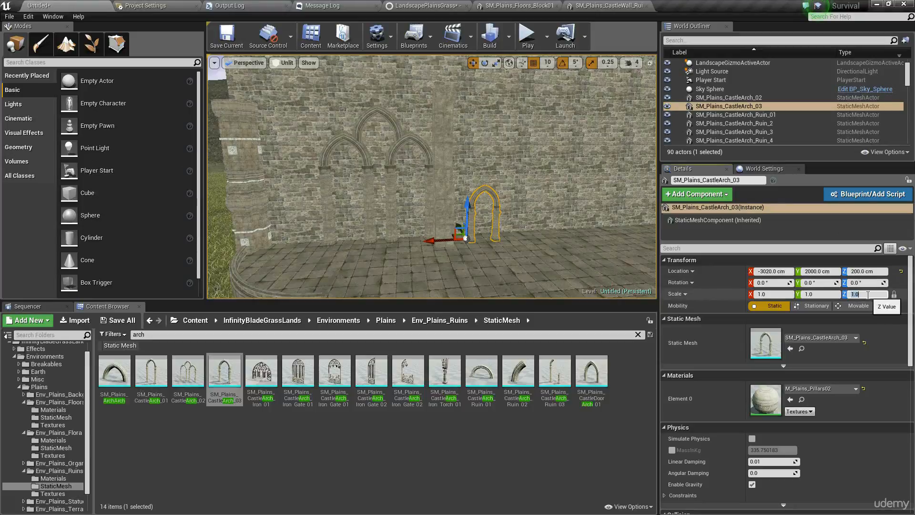
{"action": "type", "text": "1.5"}
{"action": "key", "text": "Return"}
{"action": "type", "text": "1"}
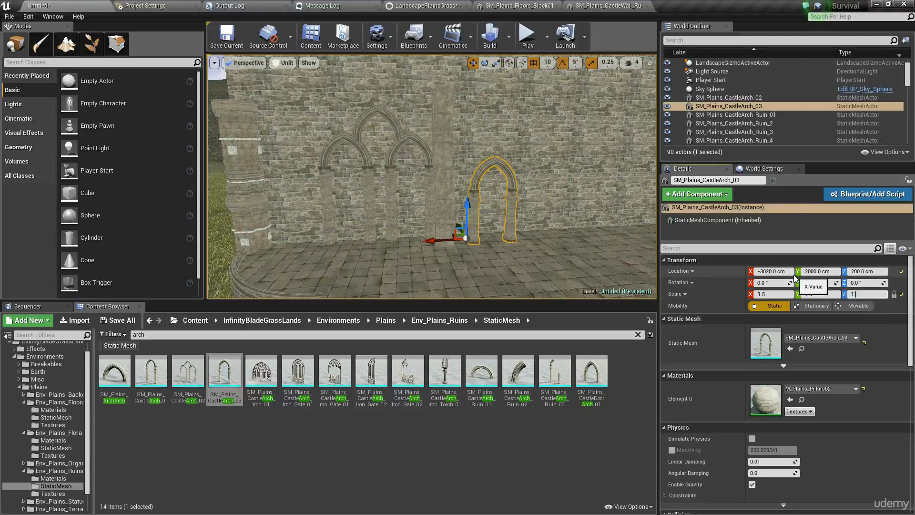
{"action": "type", "text": ".75"}
{"action": "key", "text": "Return"}
Step: Move the single castle arch against the wall beside the support, to X -2920 cm and Y 2150 cm
{"action": "key", "text": "w"}
{"action": "mouse_move", "coordinate": [548, 200]}
{"action": "right_mouse_down"}
{"action": "mouse_move", "coordinate": [548, 243]}
{"action": "mouse_move", "coordinate": [548, 209]}
{"action": "right_mouse_up"}
{"action": "key", "text": "w"}
{"action": "right_click_drag", "start_coordinate": [444, 193], "coordinate": [448, 223]}
{"action": "key", "text": "s"}
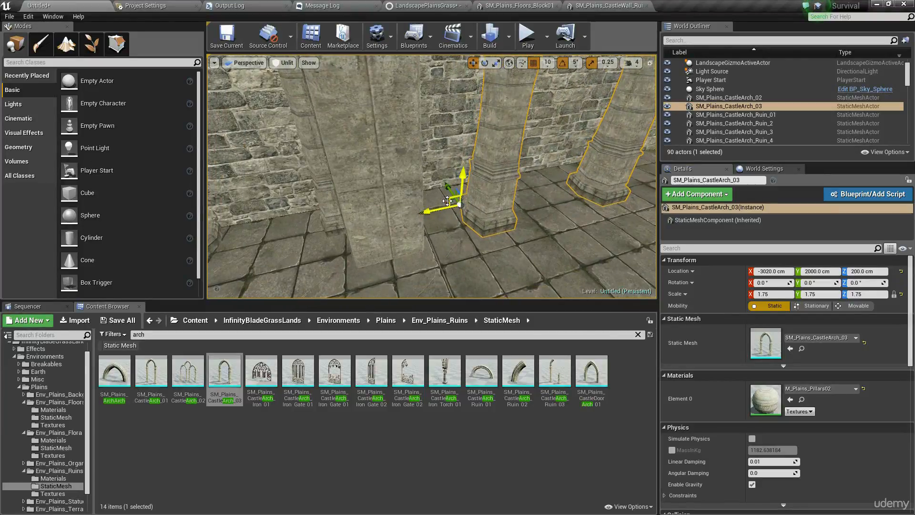
{"action": "left_click_drag", "start_coordinate": [447, 201], "coordinate": [424, 163]}
{"action": "key", "text": "ctrl+z"}
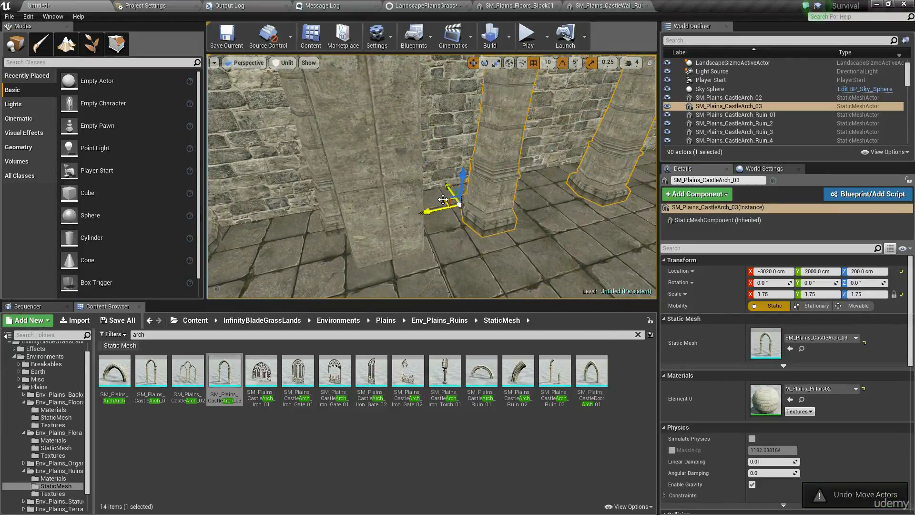
{"action": "left_click_drag", "start_coordinate": [443, 199], "coordinate": [394, 183]}
{"action": "key", "text": "d"}
{"action": "right_click_drag", "start_coordinate": [395, 182], "coordinate": [161, 249]}
{"action": "key", "text": "a"}
{"action": "key", "text": "d"}
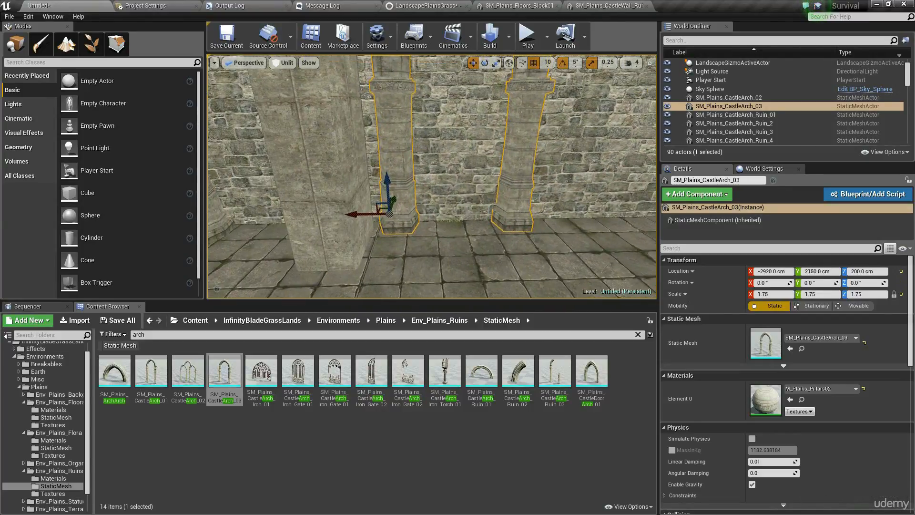
{"action": "key", "text": "s"}
{"action": "right_click_drag", "start_coordinate": [305, 209], "coordinate": [317, 164]}
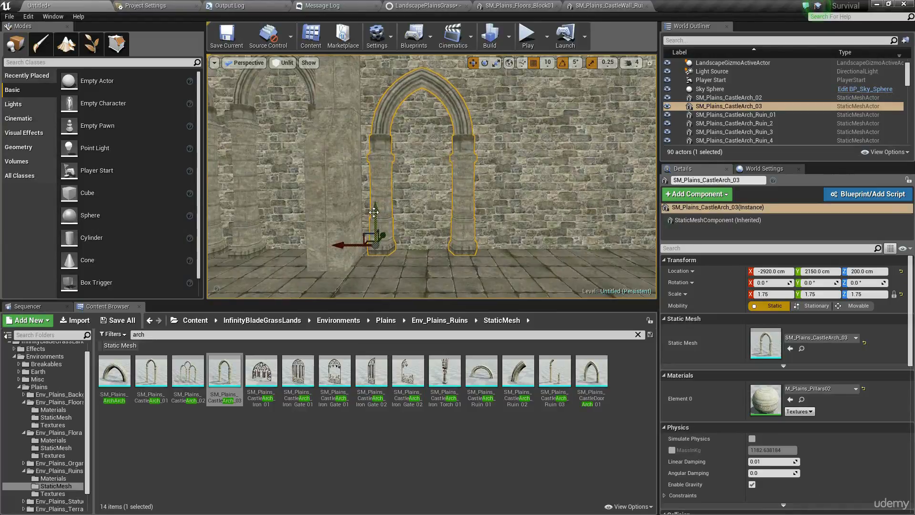
Step: Raise the single castle arch off the floor to Z 380 cm and compare its height with the triple arch
{"action": "left_click_drag", "start_coordinate": [375, 226], "coordinate": [369, 96]}
{"action": "right_click_drag", "start_coordinate": [369, 96], "coordinate": [311, 112]}
{"action": "key", "text": "s"}
{"action": "key", "text": "d"}
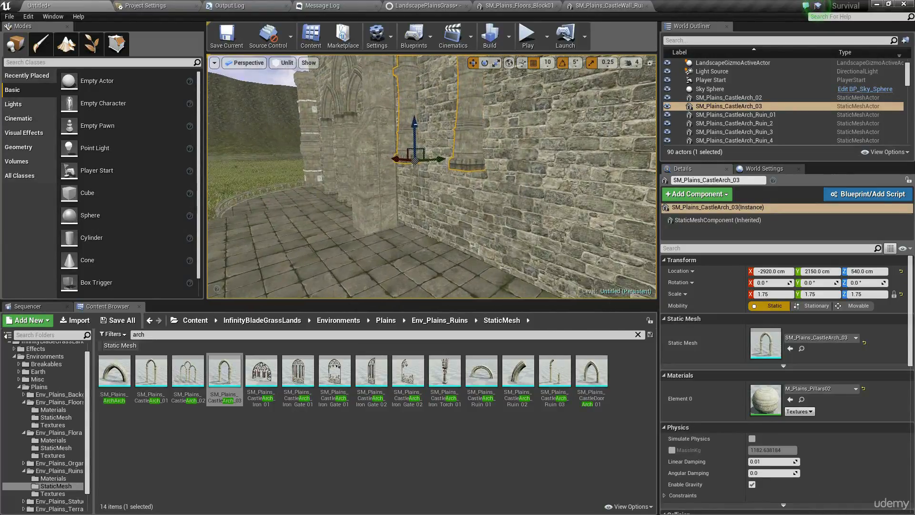
{"action": "left_click_drag", "start_coordinate": [419, 127], "coordinate": [422, 158]}
{"action": "right_click_drag", "start_coordinate": [422, 158], "coordinate": [526, 185]}
{"action": "key", "text": "s"}
{"action": "key", "text": "w"}
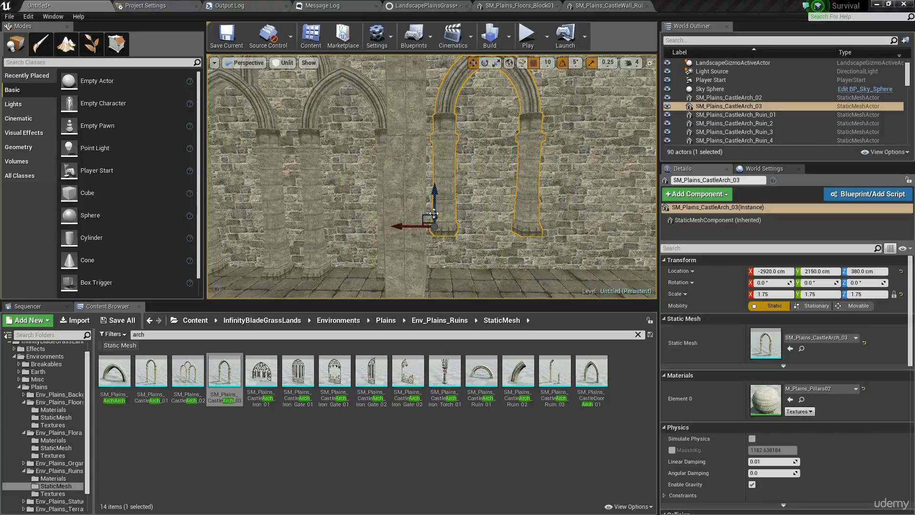
Step: Slide the single arch up to the wall support at X -2870 cm and lower it to Z 320 cm
{"action": "left_click_drag", "start_coordinate": [410, 226], "coordinate": [396, 225]}
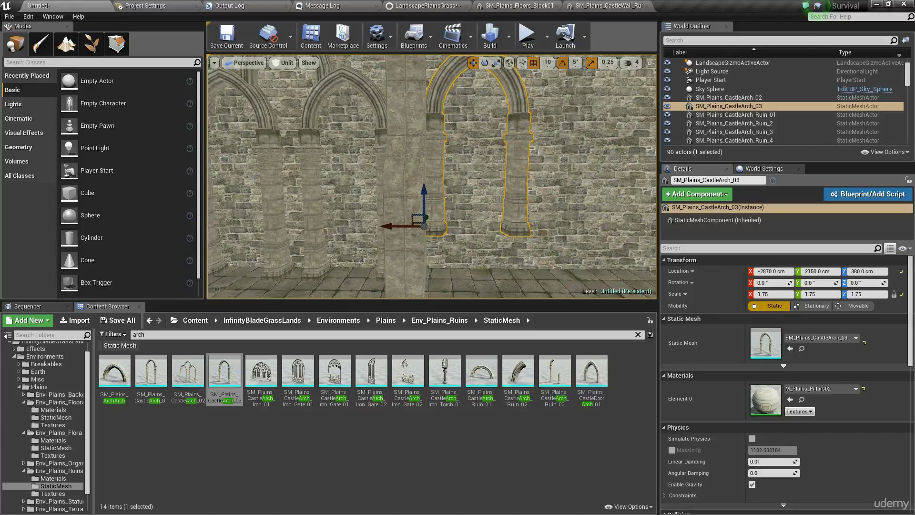
{"action": "mouse_move", "coordinate": [397, 226]}
{"action": "right_mouse_down"}
{"action": "mouse_move", "coordinate": [423, 214]}
{"action": "mouse_move", "coordinate": [389, 212]}
{"action": "mouse_move", "coordinate": [392, 234]}
{"action": "mouse_move", "coordinate": [399, 222]}
{"action": "right_mouse_up"}
{"action": "key", "text": "s"}
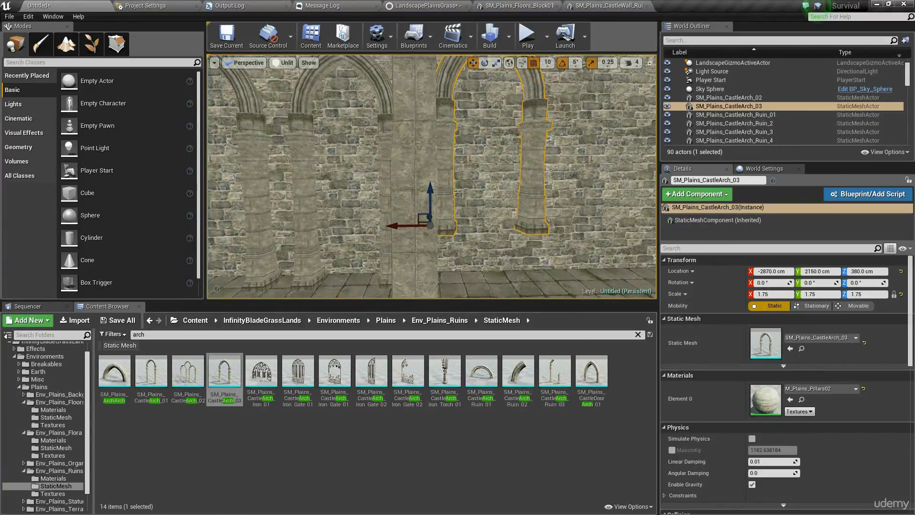
{"action": "left_click_drag", "start_coordinate": [430, 191], "coordinate": [429, 204]}
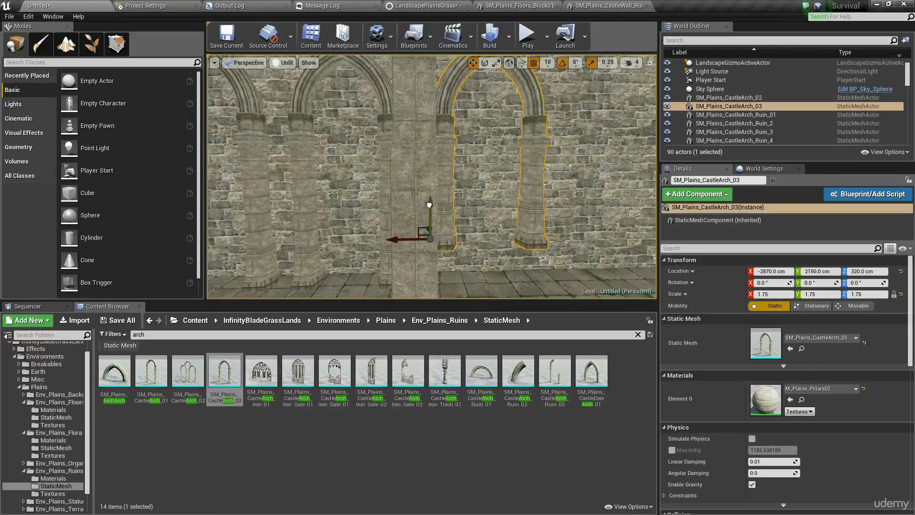
{"action": "right_click_drag", "start_coordinate": [429, 205], "coordinate": [450, 198]}
{"action": "key", "text": "w"}
{"action": "key", "text": "s"}
{"action": "key", "text": "s"}
{"action": "key", "text": "w"}
{"action": "key", "text": "w"}
Step: Duplicate the wall support along the wall to the far side of the single arch, at X -3310 cm
{"action": "left_click", "coordinate": [341, 214]}
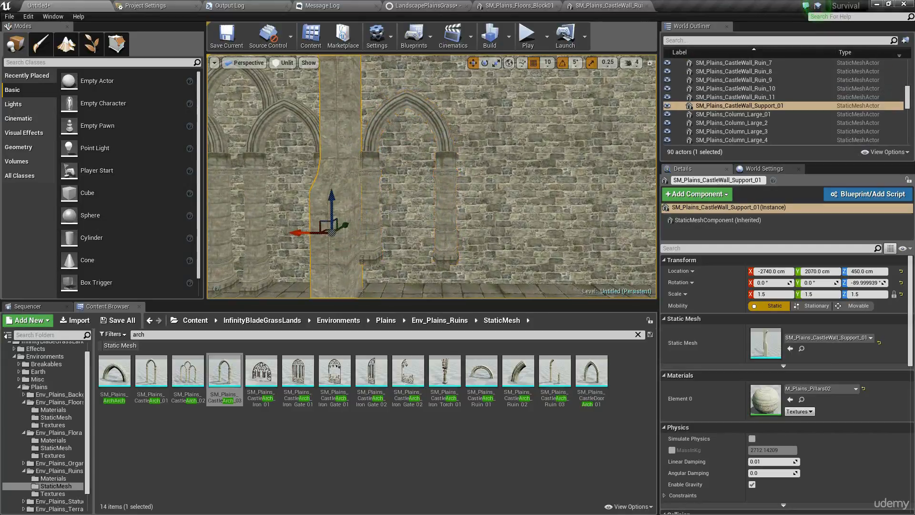
{"action": "left_click_drag", "start_coordinate": [297, 233], "coordinate": [420, 230], "text": "alt"}
{"action": "key", "text": "s"}
{"action": "mouse_move", "coordinate": [405, 236]}
{"action": "right_mouse_down"}
{"action": "mouse_move", "coordinate": [390, 253]}
{"action": "mouse_move", "coordinate": [406, 209]}
{"action": "mouse_move", "coordinate": [414, 237]}
{"action": "mouse_move", "coordinate": [404, 235]}
{"action": "right_mouse_up"}
{"action": "key", "text": "g"}
{"action": "key", "text": "w"}
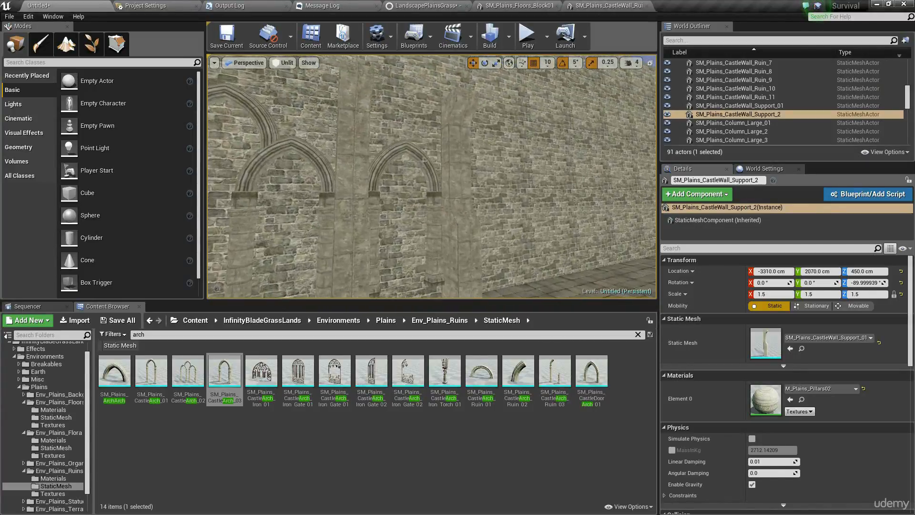
Step: Duplicate the single arch upwards to Z 560 cm and replace the copy's static mesh with SM_Exo_Decos_Door02
{"action": "left_click", "coordinate": [432, 235]}
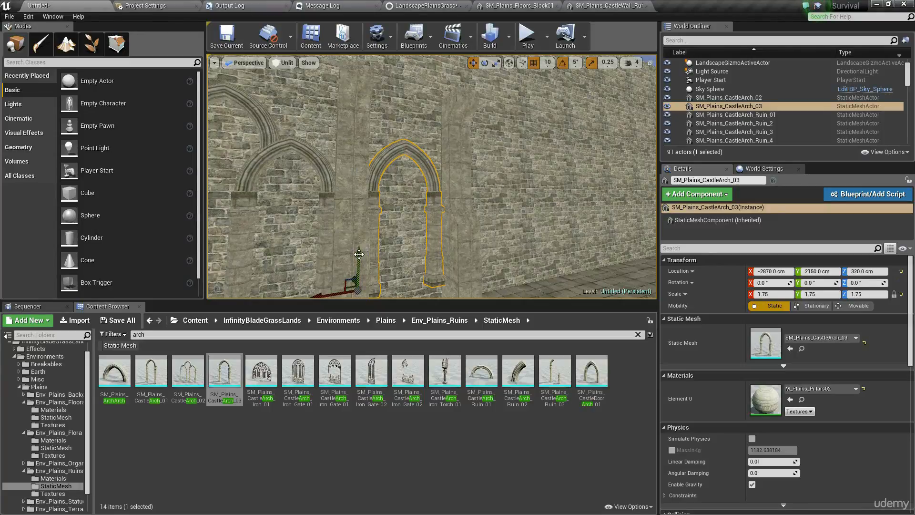
{"action": "left_click_drag", "start_coordinate": [359, 253], "coordinate": [359, 209], "text": "alt"}
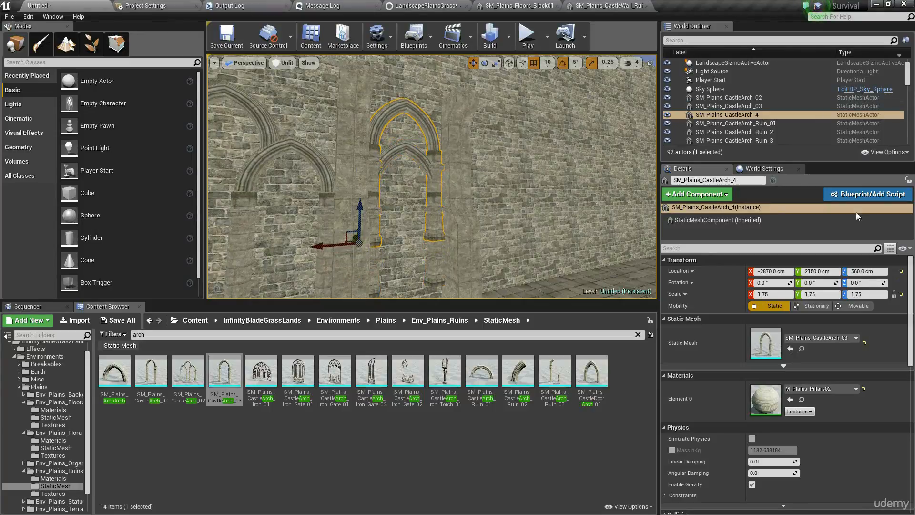
{"action": "left_click", "coordinate": [808, 339]}
{"action": "type", "text": "door"}
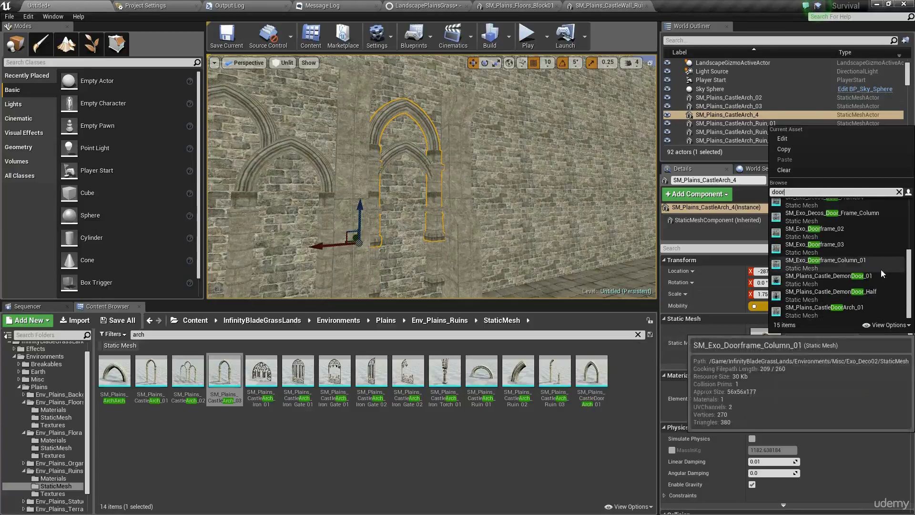
{"action": "scroll", "coordinate": [858, 299], "scroll_direction": "up", "scroll_amount": 5}
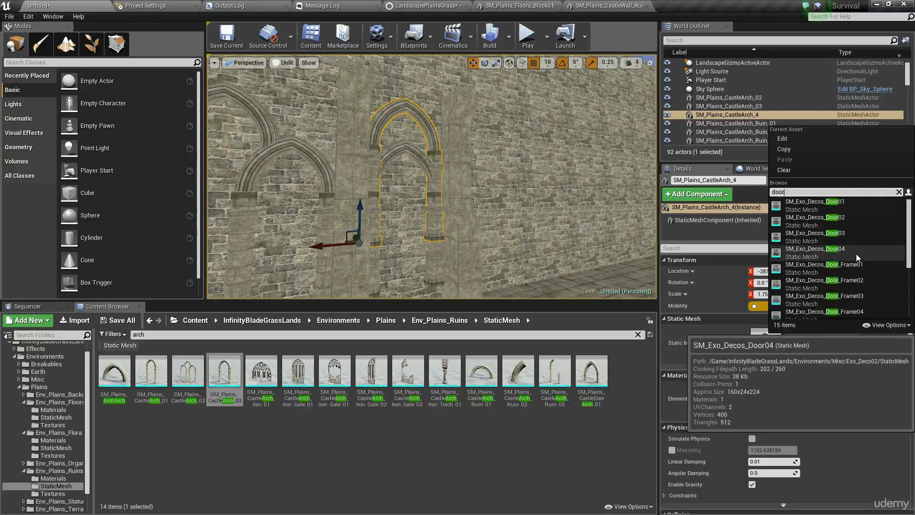
{"action": "left_click", "coordinate": [850, 222]}
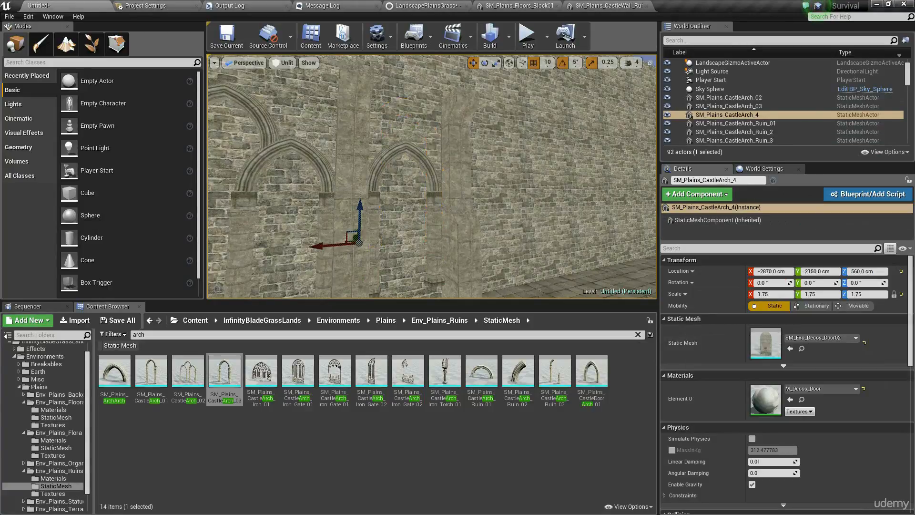
{"action": "right_click_drag", "start_coordinate": [373, 253], "coordinate": [336, 239]}
{"action": "key", "text": "e"}
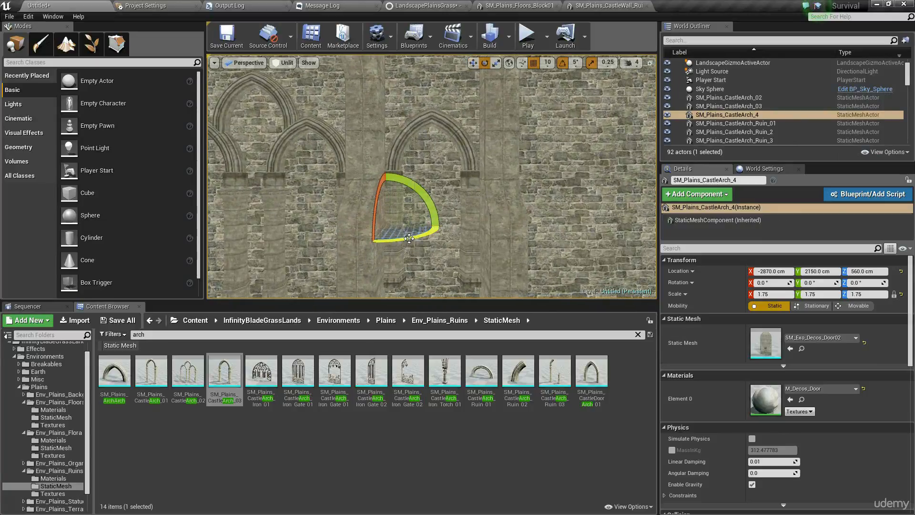
{"action": "mouse_move", "coordinate": [407, 238]}
{"action": "left_mouse_down"}
{"action": "mouse_move", "coordinate": [364, 239]}
{"action": "mouse_move", "coordinate": [402, 237]}
{"action": "left_mouse_up"}
{"action": "key", "text": "ctrl+z"}
Step: Move the door into the single arch opening at X -3090 cm, Y 2100 cm, Z 400 cm
{"action": "key", "text": "w"}
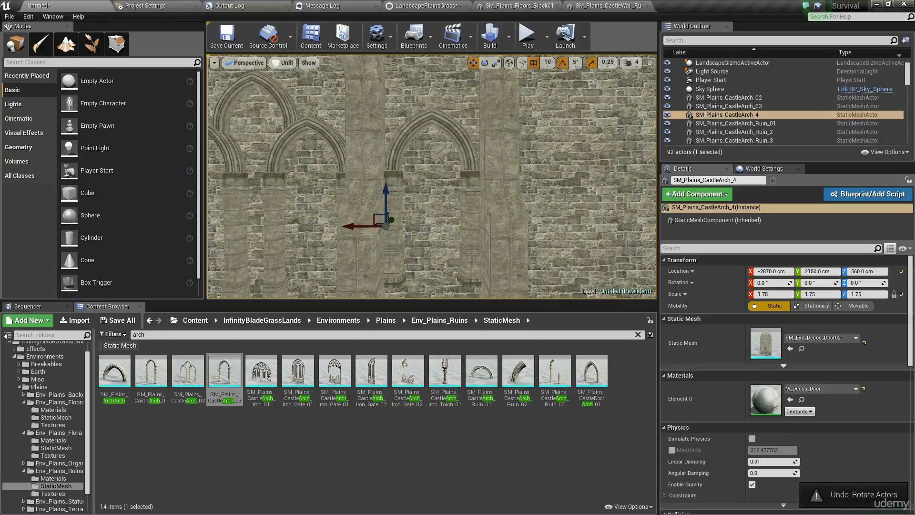
{"action": "left_click_drag", "start_coordinate": [345, 228], "coordinate": [397, 227]}
{"action": "right_click_drag", "start_coordinate": [346, 215], "coordinate": [346, 215]}
{"action": "left_click_drag", "start_coordinate": [329, 201], "coordinate": [334, 216]}
{"action": "right_click_drag", "start_coordinate": [334, 216], "coordinate": [333, 215]}
{"action": "left_click_drag", "start_coordinate": [358, 190], "coordinate": [362, 217]}
{"action": "right_click_drag", "start_coordinate": [412, 194], "coordinate": [412, 194]}
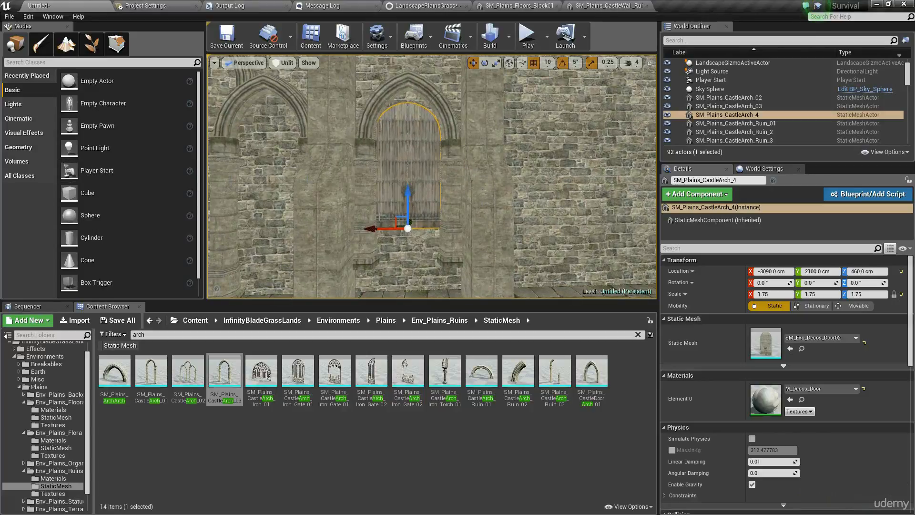
{"action": "left_click_drag", "start_coordinate": [408, 191], "coordinate": [408, 204]}
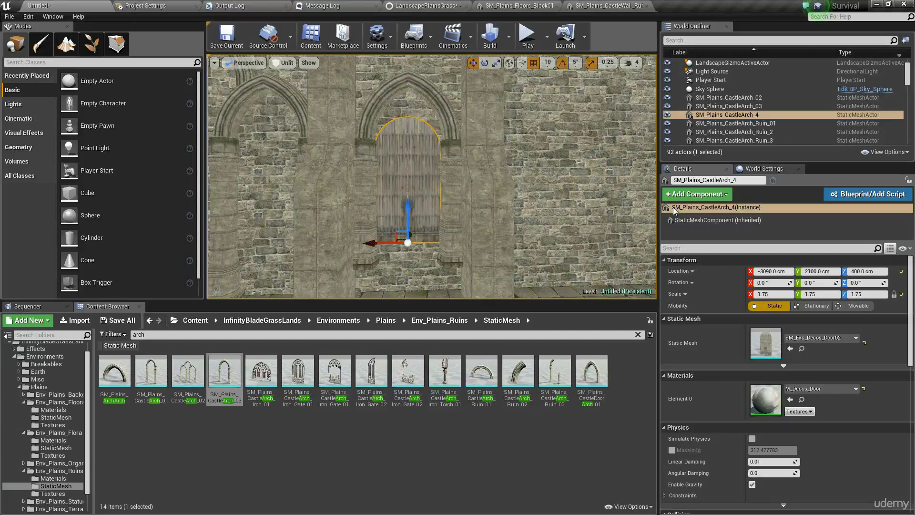
Step: Enlarge the door to a uniform scale of 2.2 to fill the arch opening
{"action": "left_click", "coordinate": [865, 294]}
{"action": "type", "text": "1"}
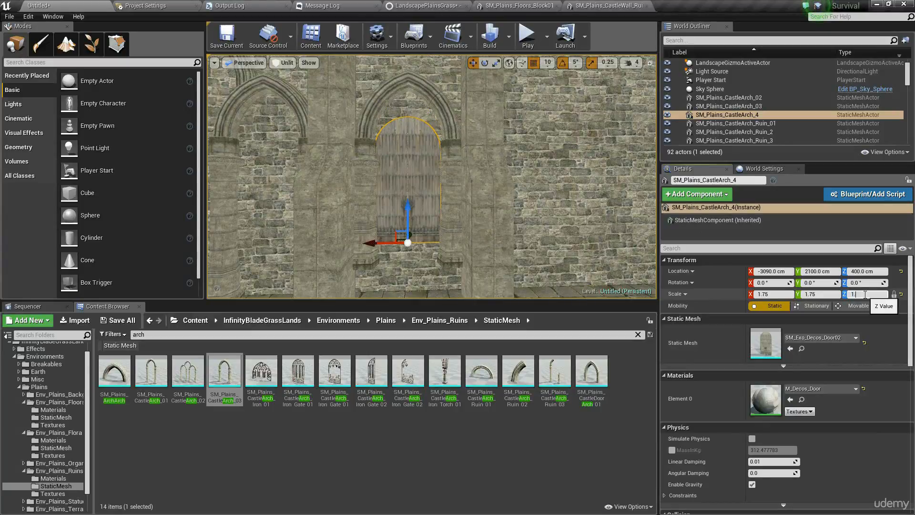
{"action": "key", "text": "BackSpace"}
{"action": "type", "text": "2"}
{"action": "key", "text": "Return"}
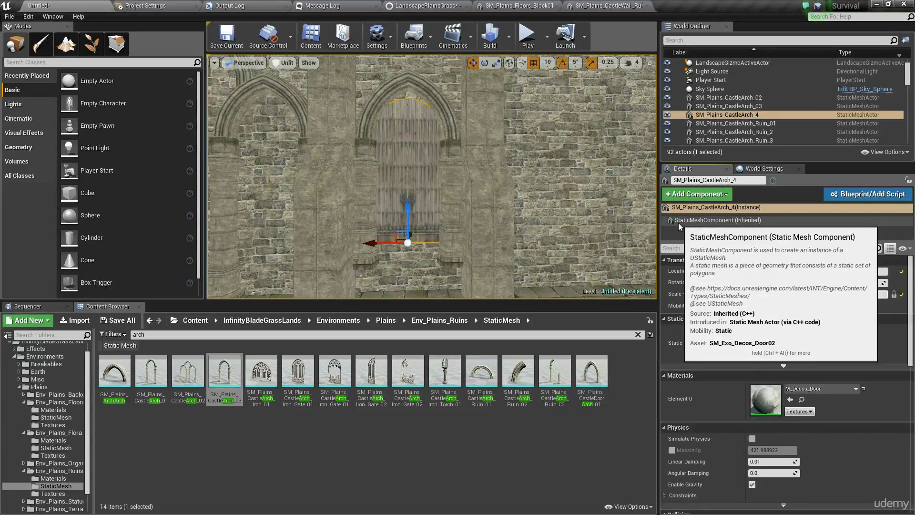
{"action": "key", "text": "w"}
{"action": "mouse_move", "coordinate": [428, 190]}
{"action": "right_mouse_down"}
{"action": "mouse_move", "coordinate": [427, 164]}
{"action": "mouse_move", "coordinate": [428, 188]}
{"action": "right_mouse_up"}
{"action": "key", "text": "s"}
{"action": "key", "text": "w"}
{"action": "key", "text": "s"}
{"action": "right_click_drag", "start_coordinate": [438, 224], "coordinate": [438, 226]}
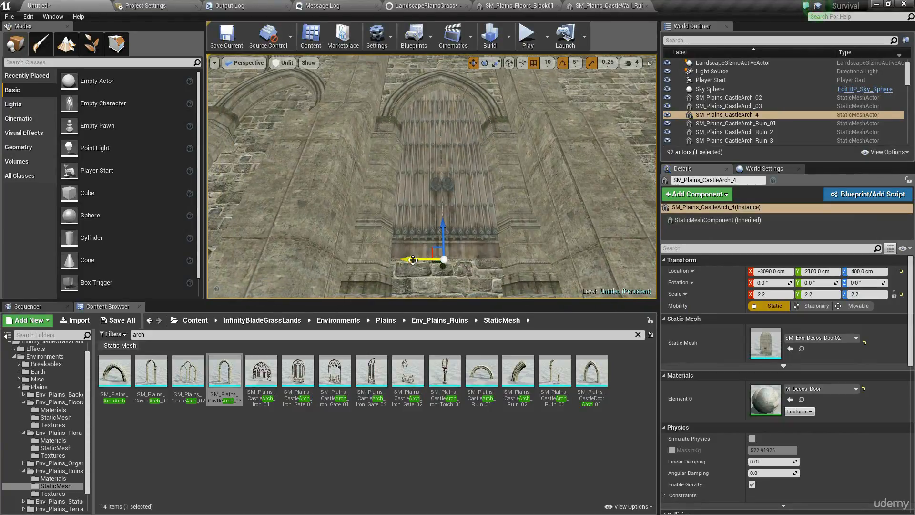
Step: Shift the door's depth in the arch to Y 2090 cm and inspect its fit beneath the arch's peak
{"action": "left_click_drag", "start_coordinate": [414, 260], "coordinate": [419, 261]}
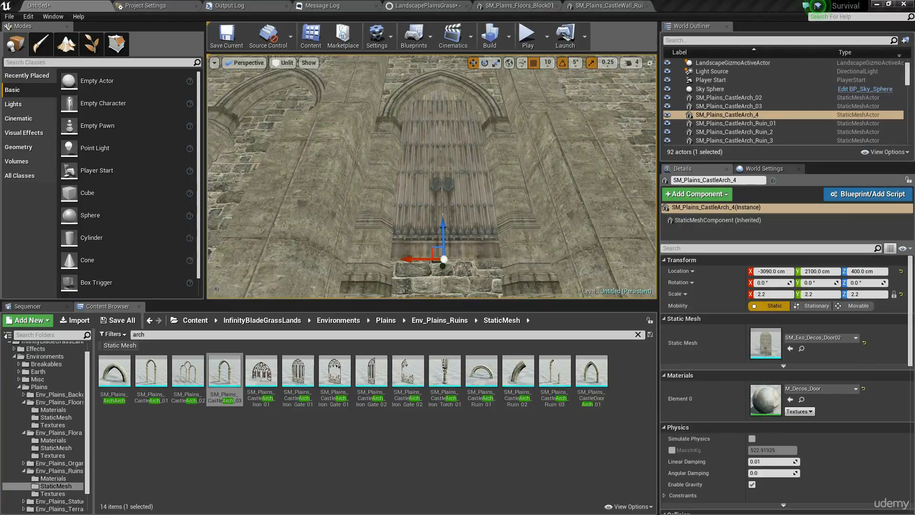
{"action": "right_click_drag", "start_coordinate": [438, 191], "coordinate": [493, 148]}
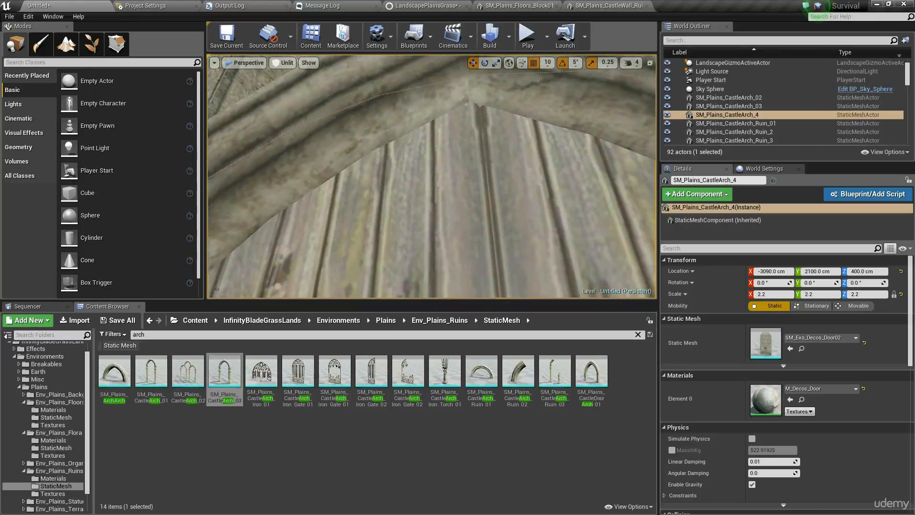
{"action": "right_click_drag", "start_coordinate": [493, 148], "coordinate": [482, 242]}
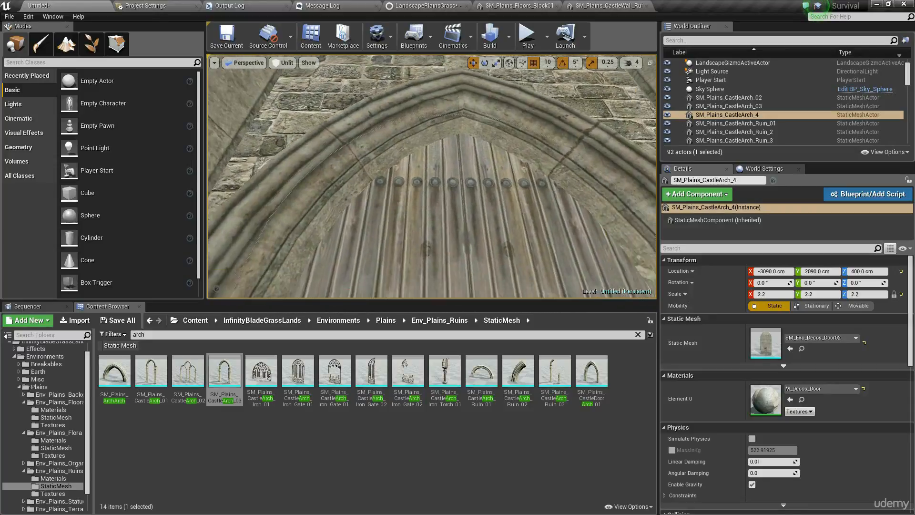
Step: Set the position grid snap to 5 and center the door in the arch at X -3095 cm
{"action": "left_click", "coordinate": [547, 63]}
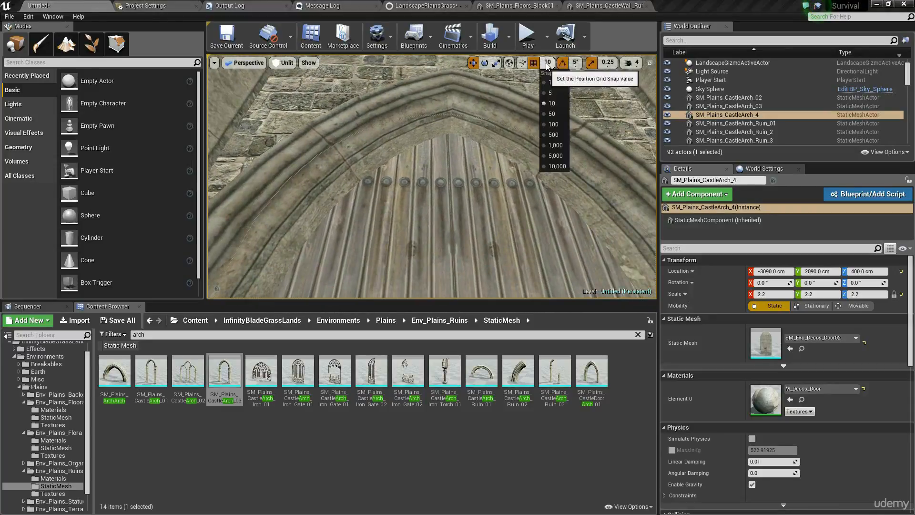
{"action": "left_click", "coordinate": [553, 93]}
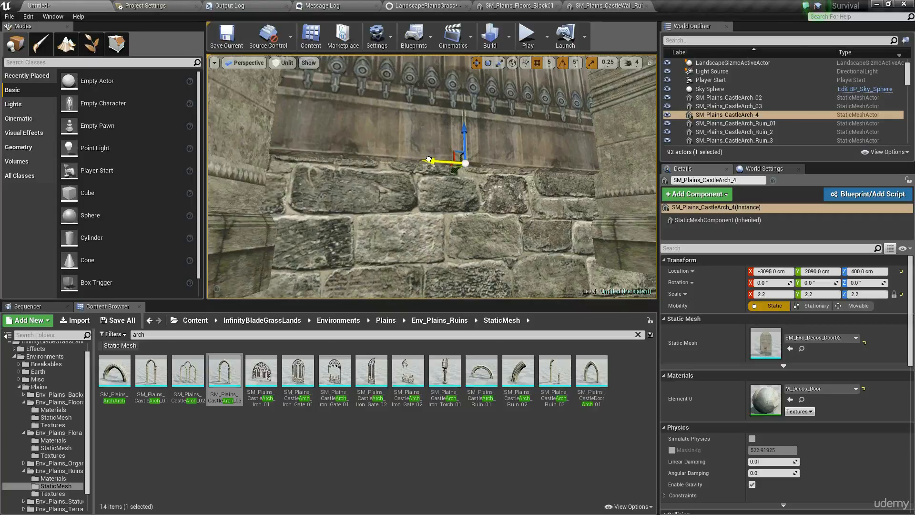
{"action": "right_click_drag", "start_coordinate": [428, 159], "coordinate": [445, 105]}
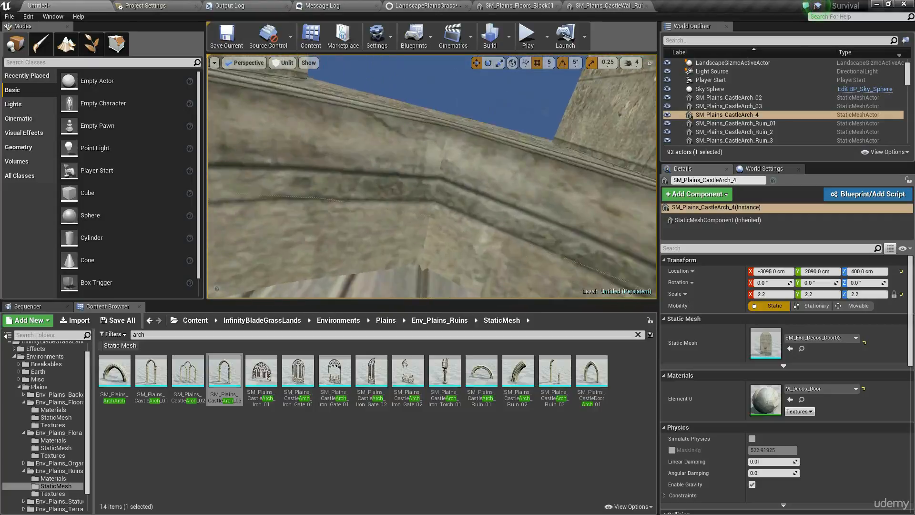
{"action": "key", "text": "f"}
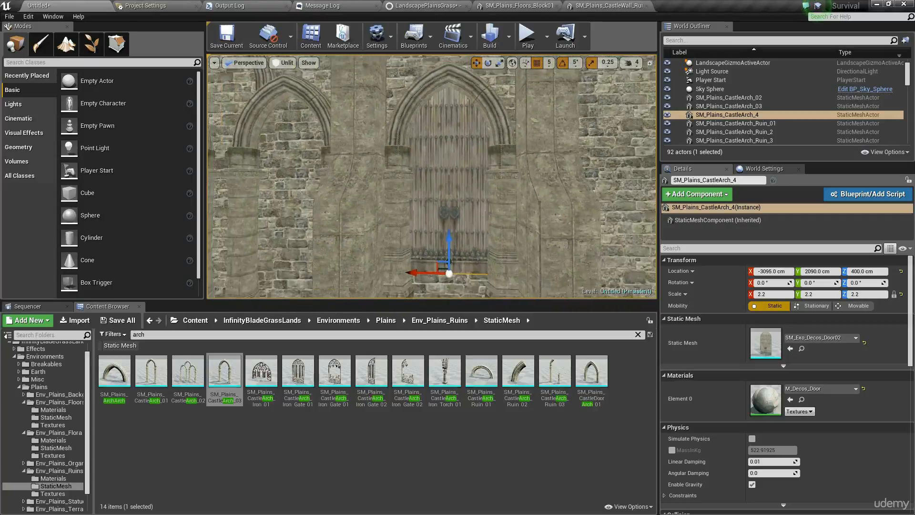
Step: Set the position grid snap to 100 and preview the doorway in Lit shading before returning to Unlit
{"action": "left_click", "coordinate": [549, 63]}
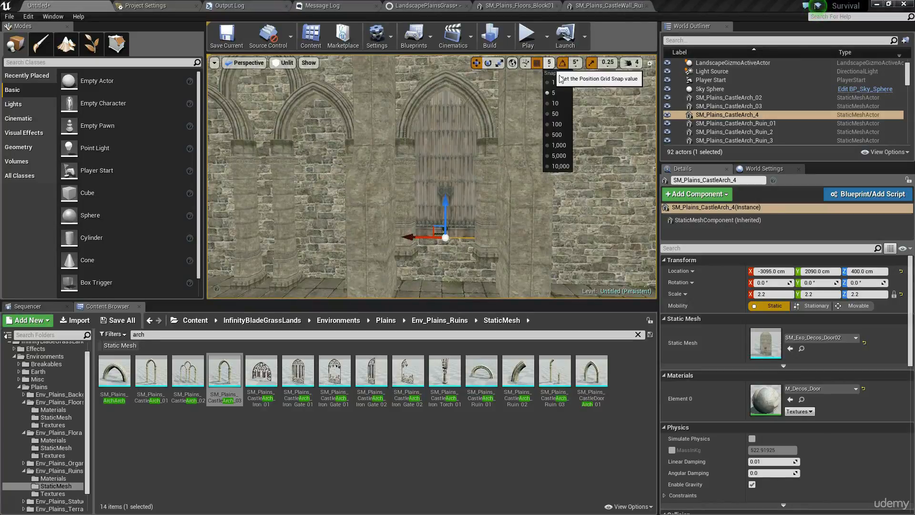
{"action": "left_click", "coordinate": [556, 126]}
{"action": "right_click_drag", "start_coordinate": [496, 223], "coordinate": [505, 234]}
{"action": "key", "text": "alt+4"}
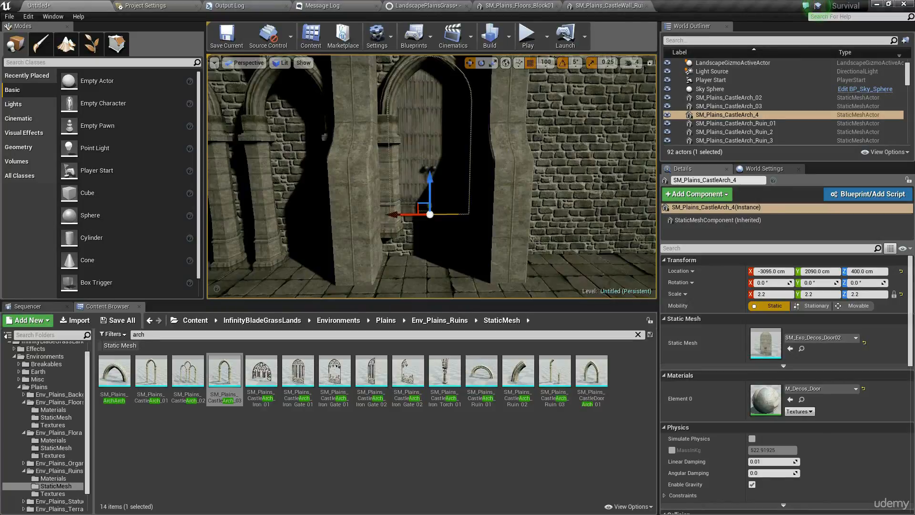
{"action": "right_click_drag", "start_coordinate": [432, 176], "coordinate": [459, 207]}
{"action": "key", "text": "alt+3"}
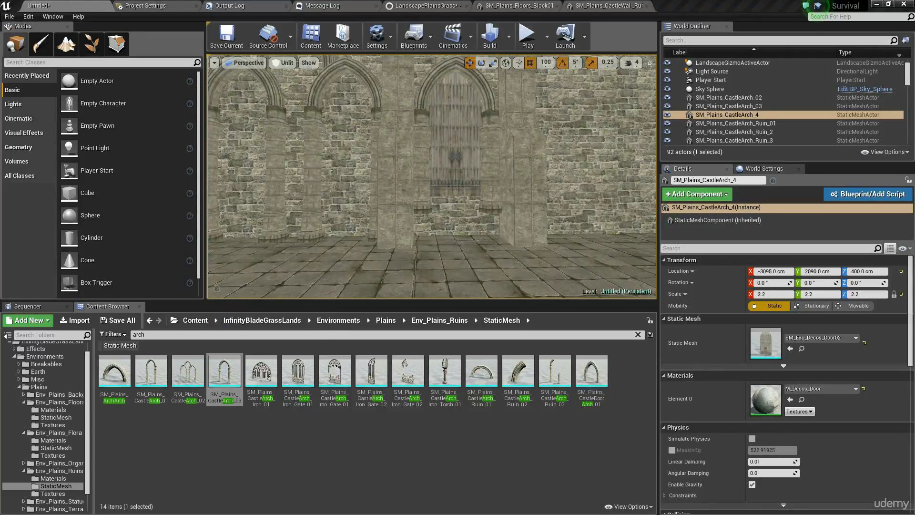
Step: Clear the asset search and duplicate the stair block, moving the copy to X -3600 cm, Y 1300 cm on the lower floor
{"action": "right_click_drag", "start_coordinate": [435, 171], "coordinate": [578, 176]}
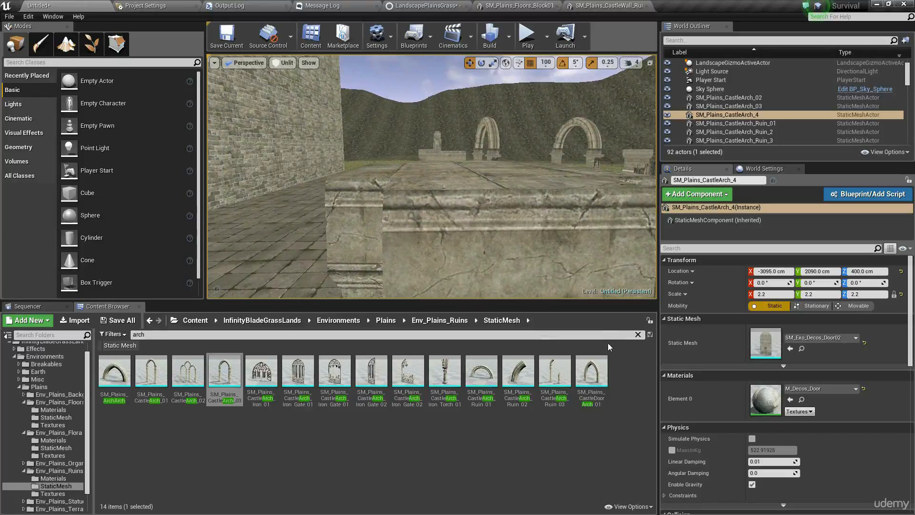
{"action": "left_click", "coordinate": [637, 334]}
{"action": "right_click_drag", "start_coordinate": [504, 224], "coordinate": [471, 212]}
{"action": "left_click", "coordinate": [409, 197]}
{"action": "left_click_drag", "start_coordinate": [542, 183], "coordinate": [232, 271], "text": "alt"}
{"action": "right_click_drag", "start_coordinate": [330, 226], "coordinate": [399, 196]}
{"action": "left_click_drag", "start_coordinate": [458, 209], "coordinate": [457, 182]}
{"action": "right_click_drag", "start_coordinate": [457, 182], "coordinate": [465, 204]}
Step: Rotate the copied stairs to about -180° on Z and move them under the door at X -3400 cm, Y 2100 cm
{"action": "key", "text": "e"}
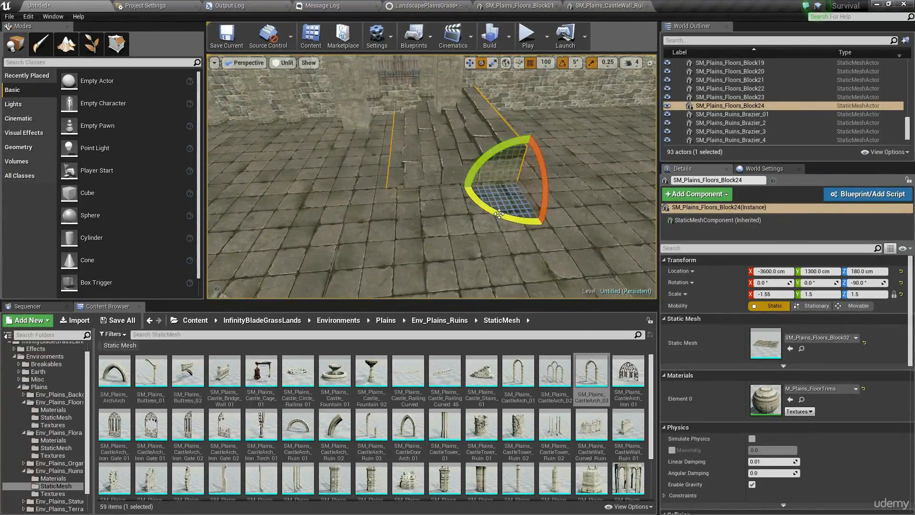
{"action": "left_click_drag", "start_coordinate": [498, 211], "coordinate": [553, 229]}
{"action": "key", "text": "w"}
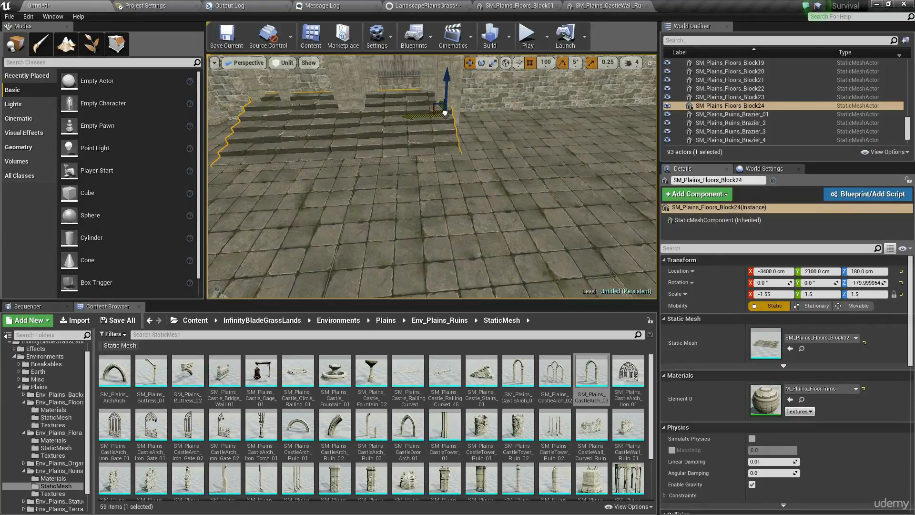
{"action": "right_click_drag", "start_coordinate": [536, 174], "coordinate": [503, 144]}
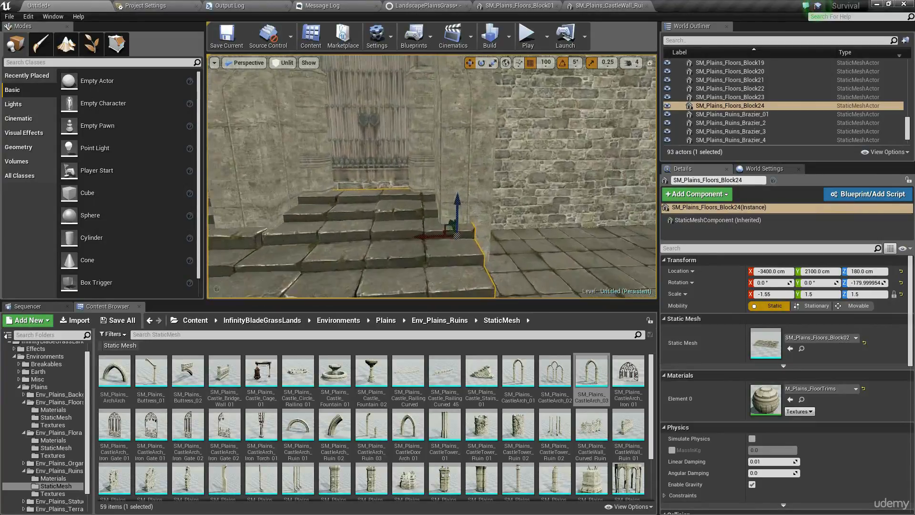
{"action": "right_click_drag", "start_coordinate": [431, 176], "coordinate": [551, 132]}
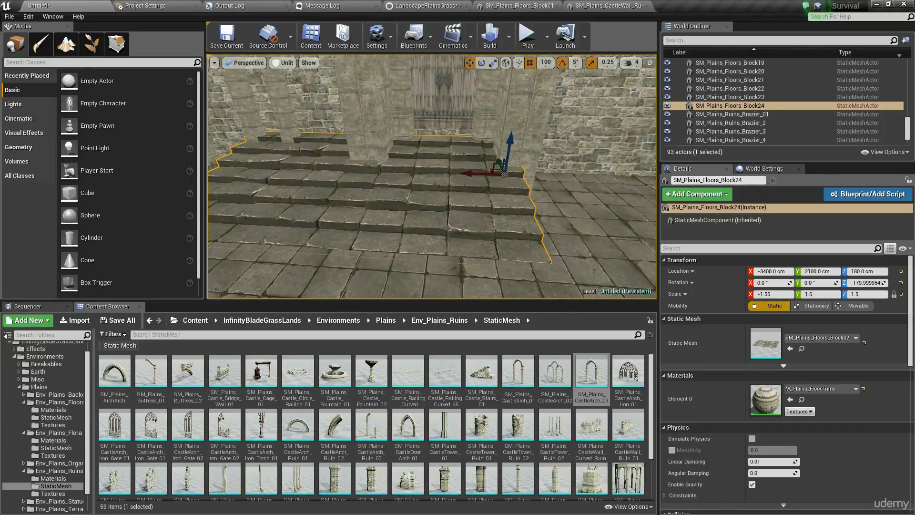
{"action": "right_click_drag", "start_coordinate": [432, 177], "coordinate": [491, 170]}
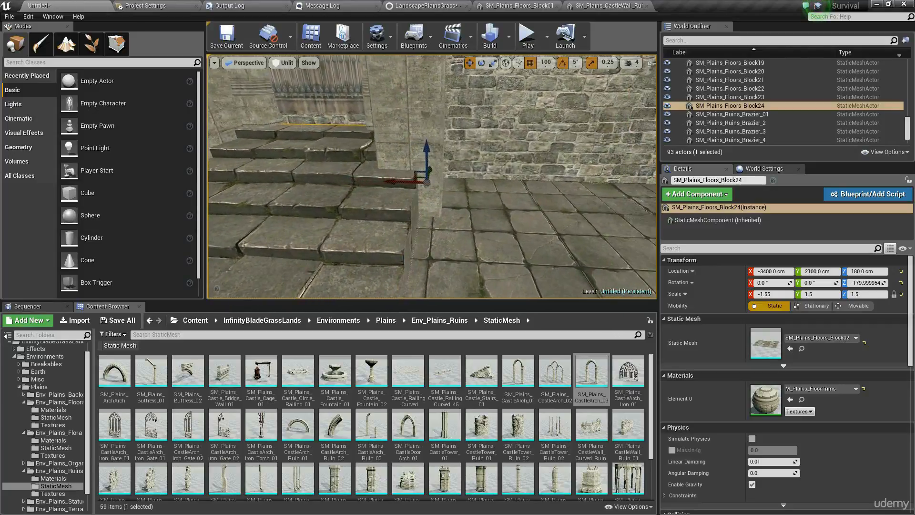
Step: Set the position grid snap to 10, narrow the stairs to X scale -0.75 and shift them to X -3390 cm
{"action": "left_click", "coordinate": [546, 63]}
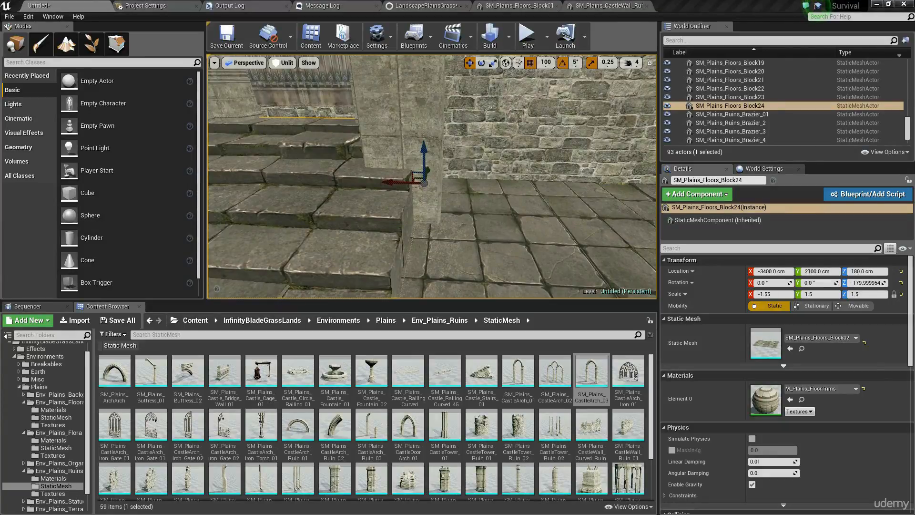
{"action": "left_click", "coordinate": [548, 105]}
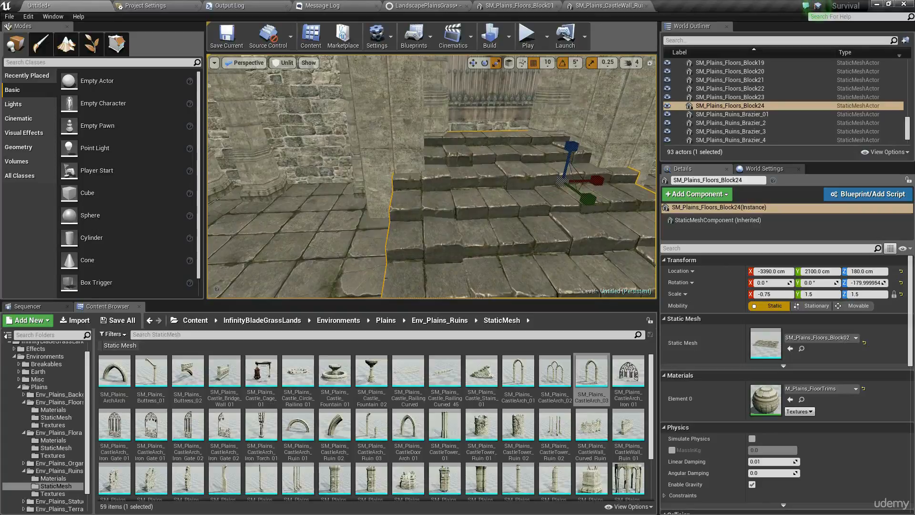
{"action": "mouse_move", "coordinate": [468, 191]}
{"action": "right_mouse_down"}
{"action": "mouse_move", "coordinate": [436, 192]}
{"action": "mouse_move", "coordinate": [482, 195]}
{"action": "mouse_move", "coordinate": [510, 183]}
{"action": "mouse_move", "coordinate": [472, 177]}
{"action": "mouse_move", "coordinate": [495, 186]}
{"action": "mouse_move", "coordinate": [468, 189]}
{"action": "mouse_move", "coordinate": [481, 205]}
{"action": "mouse_move", "coordinate": [488, 199]}
{"action": "mouse_move", "coordinate": [475, 200]}
{"action": "mouse_move", "coordinate": [466, 182]}
{"action": "mouse_move", "coordinate": [518, 216]}
{"action": "mouse_move", "coordinate": [634, 225]}
{"action": "right_mouse_up"}
{"action": "key", "text": "g"}
{"action": "key", "text": "alt+4"}
{"action": "key", "text": "w"}
{"action": "key", "text": "r"}
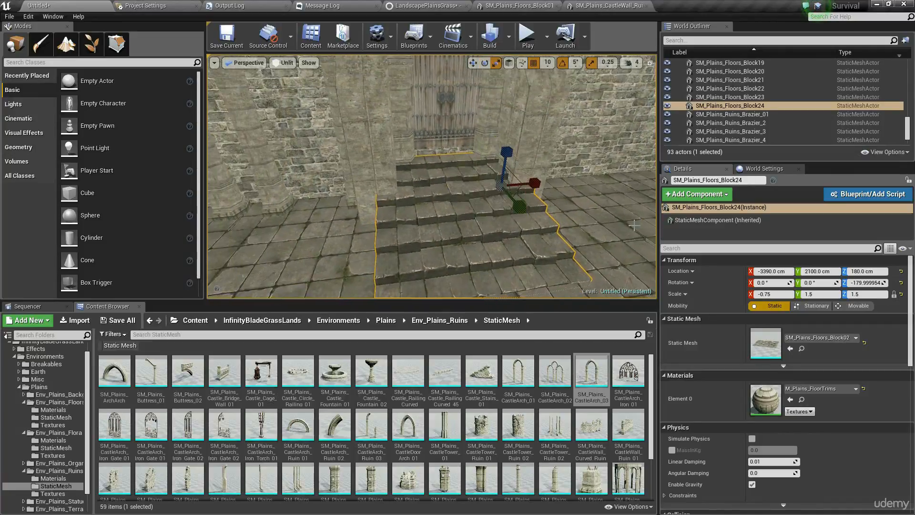
Step: Set the stairs' Z scale to 1.75 to raise the top steps towards the door
{"action": "left_click", "coordinate": [864, 294]}
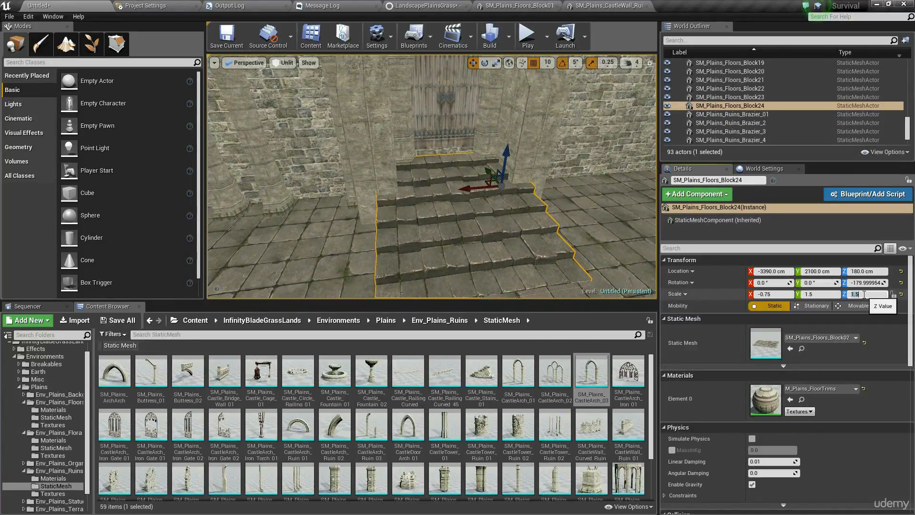
{"action": "type", "text": "1.55"}
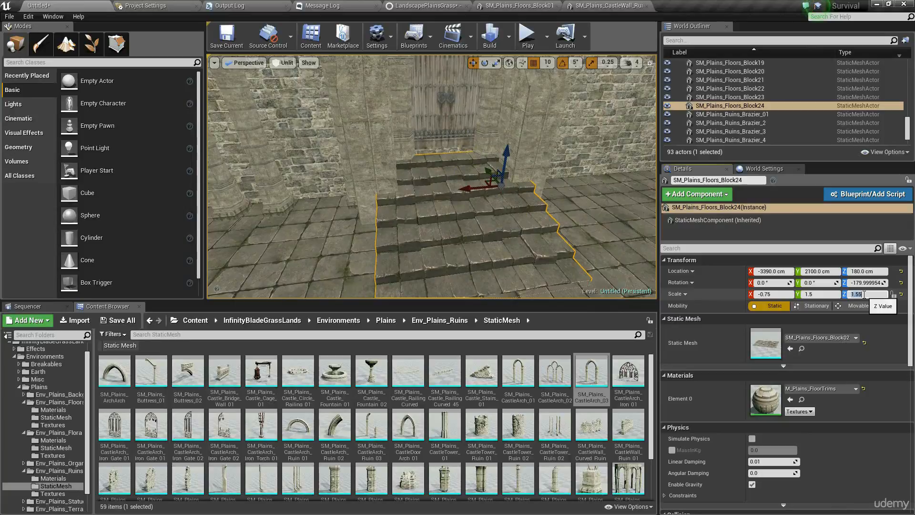
{"action": "type", "text": "4."}
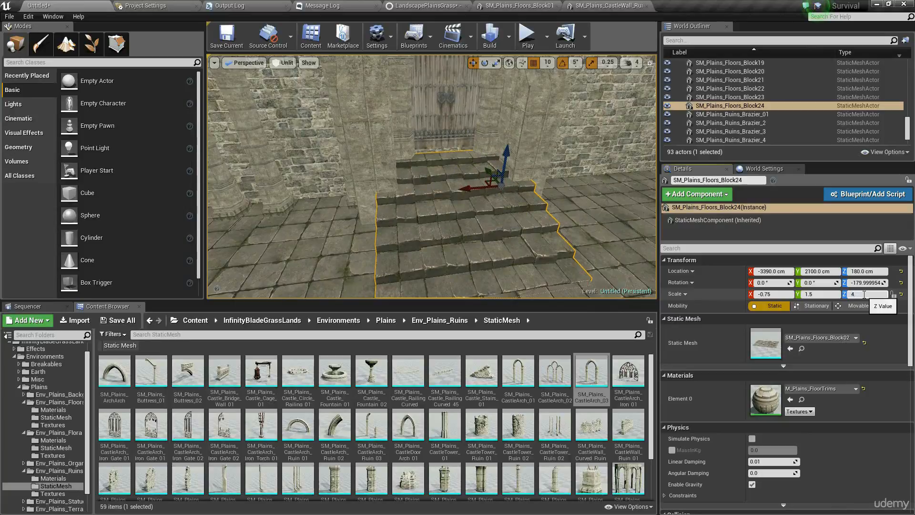
{"action": "type", "text": "75"}
{"action": "key", "text": "Return"}
{"action": "type", "text": "1.75"}
{"action": "key", "text": "Return"}
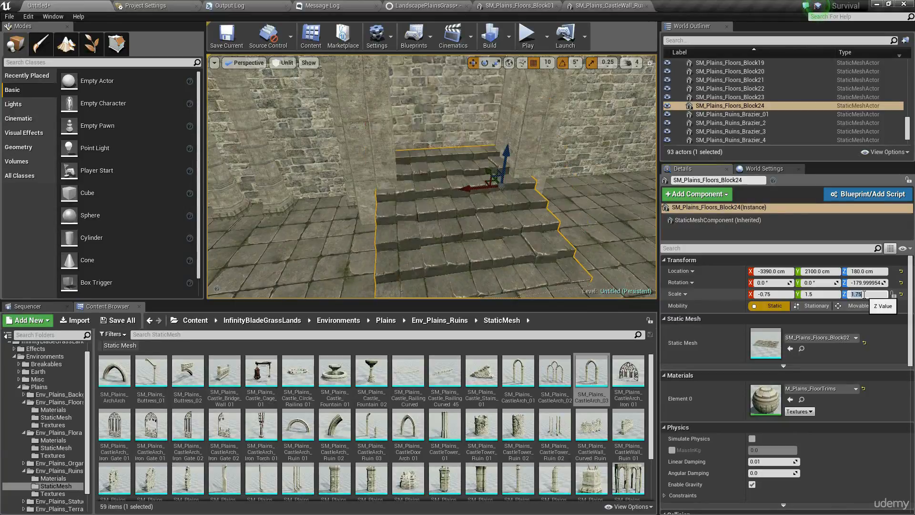
Step: Switch the viewport to Lit shading and examine the arches, door and stairs from farther back
{"action": "key", "text": "g"}
{"action": "key", "text": "s"}
{"action": "right_click_drag", "start_coordinate": [545, 204], "coordinate": [543, 228]}
{"action": "key", "text": "alt+4"}
{"action": "key", "text": "a"}
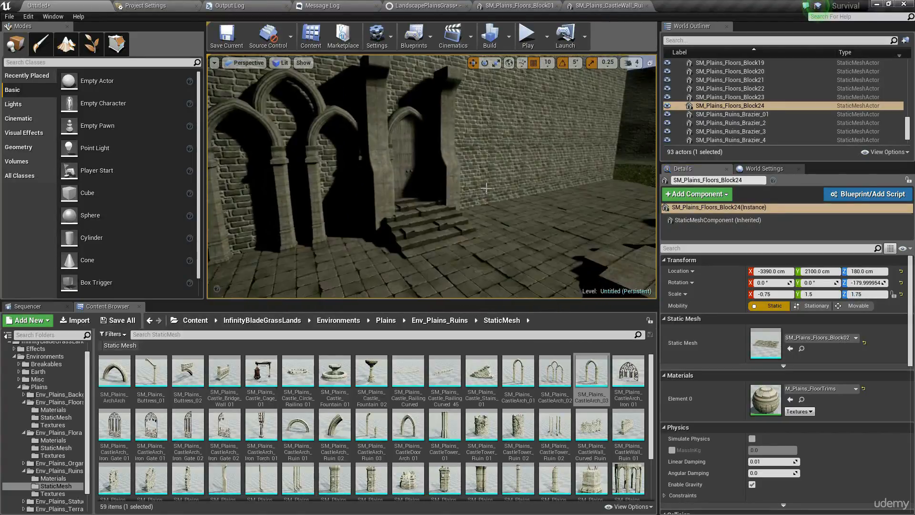
Step: Select both wall supports flanking the door and duplicate them outwards from the wall to Y 1610 cm
{"action": "key", "text": "g"}
{"action": "left_click", "coordinate": [449, 164]}
{"action": "left_click", "coordinate": [383, 156], "text": "ctrl"}
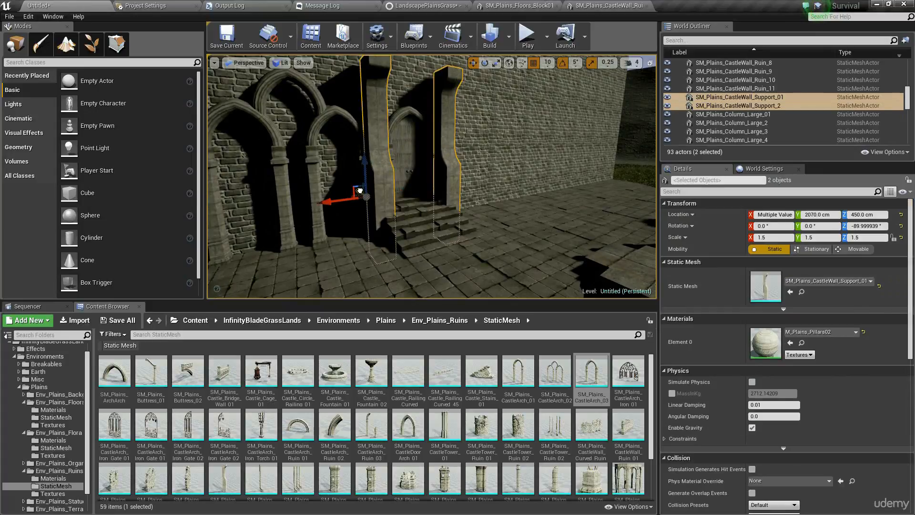
{"action": "left_click_drag", "start_coordinate": [360, 191], "coordinate": [469, 200], "text": "alt"}
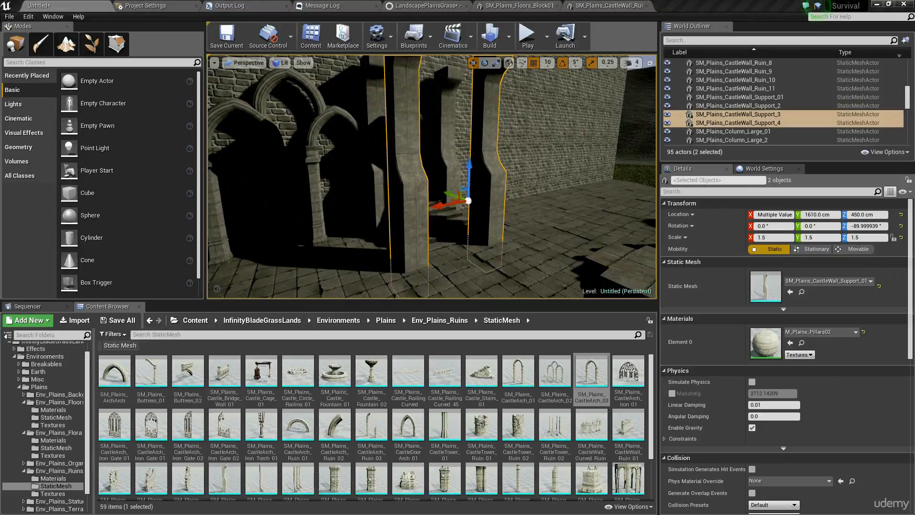
Step: Replace the static mesh of the two duplicated wall supports with SM_Plains_Buttress_01
{"action": "left_click", "coordinate": [830, 282]}
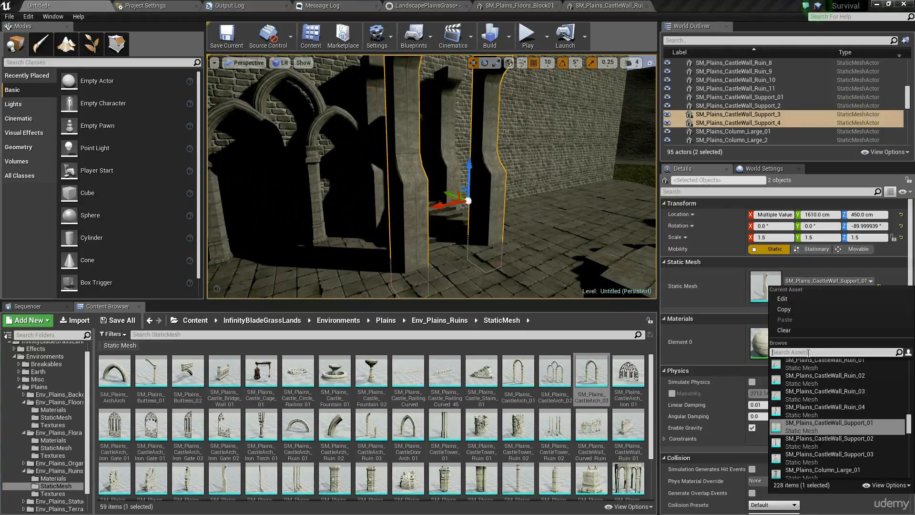
{"action": "type", "text": "butt"}
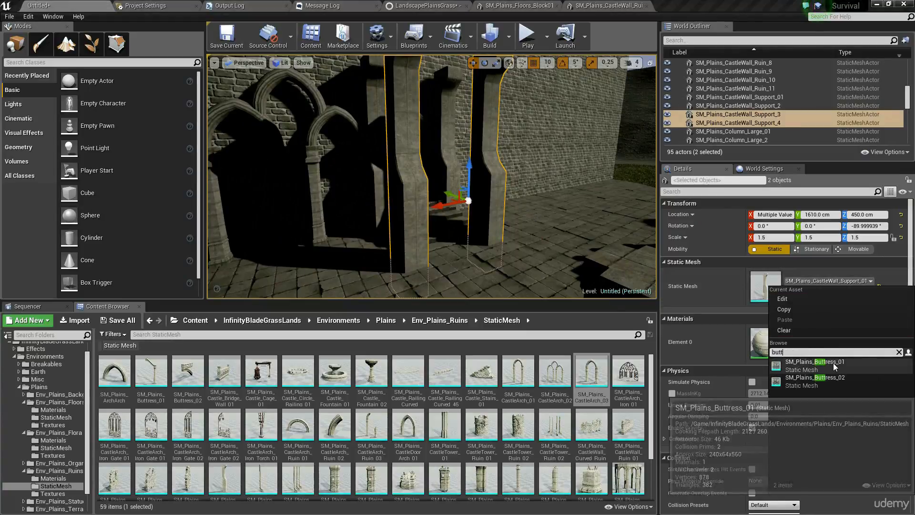
{"action": "left_click", "coordinate": [833, 362]}
{"action": "right_click_drag", "start_coordinate": [431, 177], "coordinate": [434, 157]}
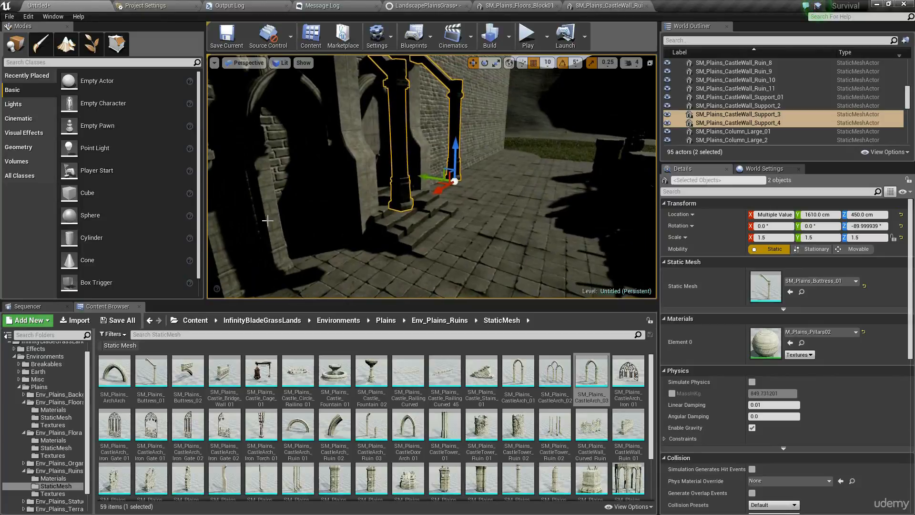
Step: Set both buttresses' Z scale to 2.0, lower them to Z 170 cm and switch the viewport to Unlit shading
{"action": "left_click", "coordinate": [875, 238]}
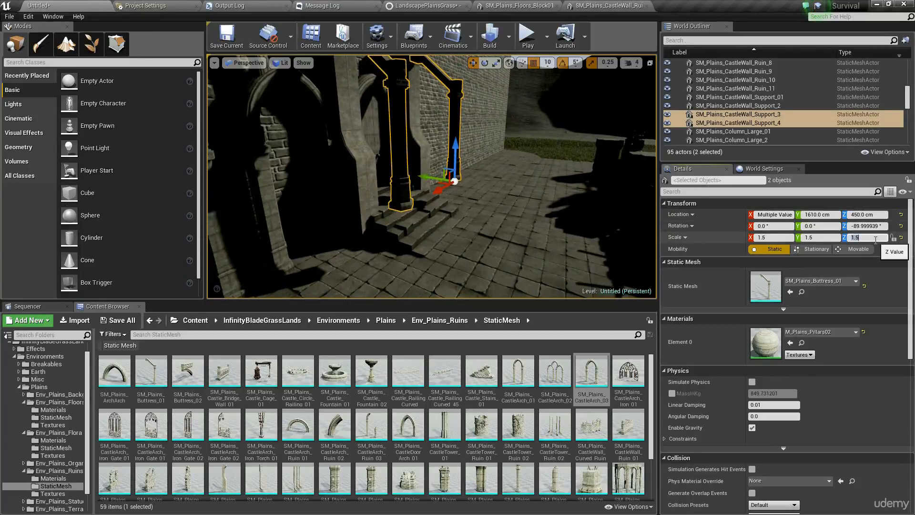
{"action": "key", "text": "Return"}
{"action": "right_click_drag", "start_coordinate": [449, 214], "coordinate": [460, 188]}
{"action": "left_click_drag", "start_coordinate": [433, 213], "coordinate": [433, 252]}
{"action": "key", "text": "alt+3"}
Step: Mirror the buttress on the door's right side to X scale -1.5 and align it with the stairs at X -3420 cm
{"action": "right_click_drag", "start_coordinate": [448, 228], "coordinate": [362, 253]}
{"action": "key", "text": "s"}
{"action": "left_click", "coordinate": [457, 272]}
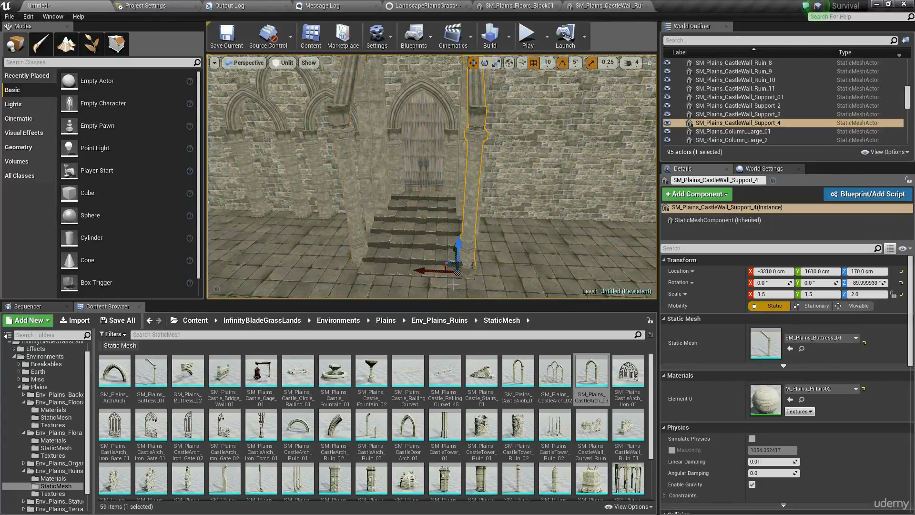
{"action": "right_click", "coordinate": [474, 202]}
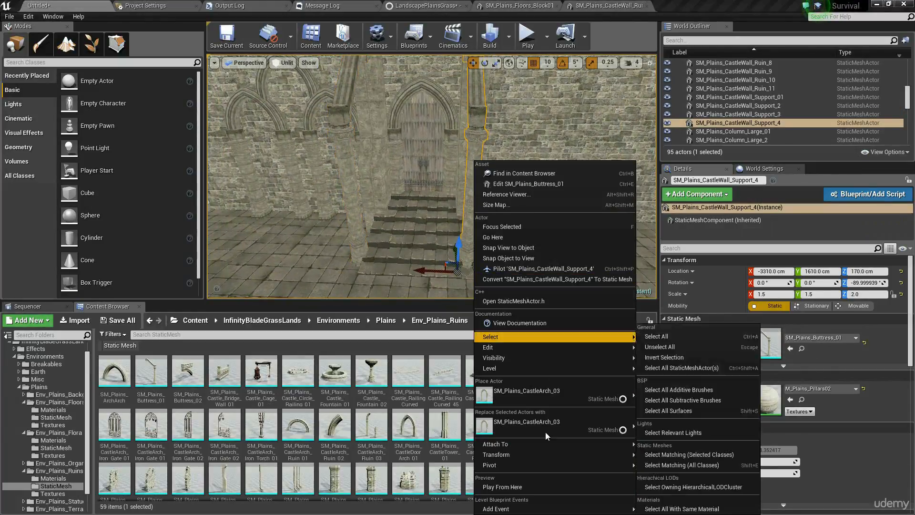
{"action": "mouse_move", "coordinate": [532, 452]}
{"action": "left_click", "coordinate": [654, 477]}
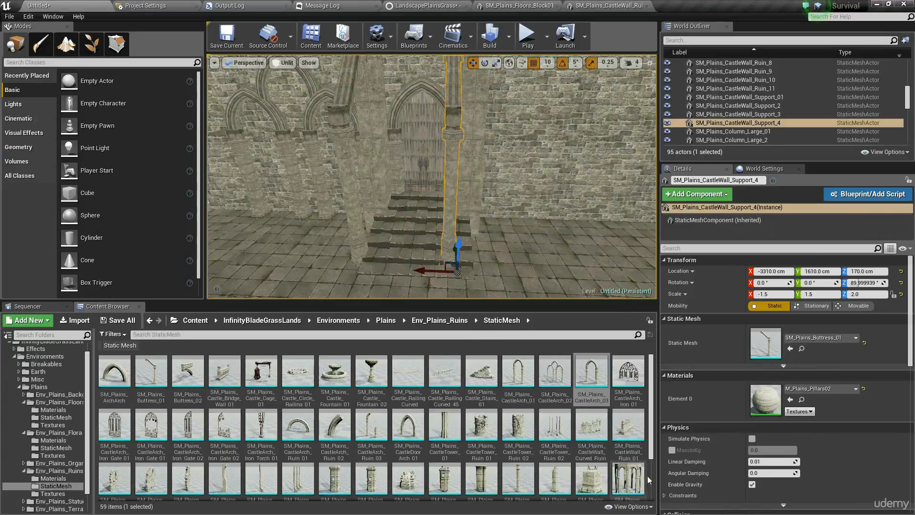
{"action": "left_click_drag", "start_coordinate": [423, 273], "coordinate": [445, 279]}
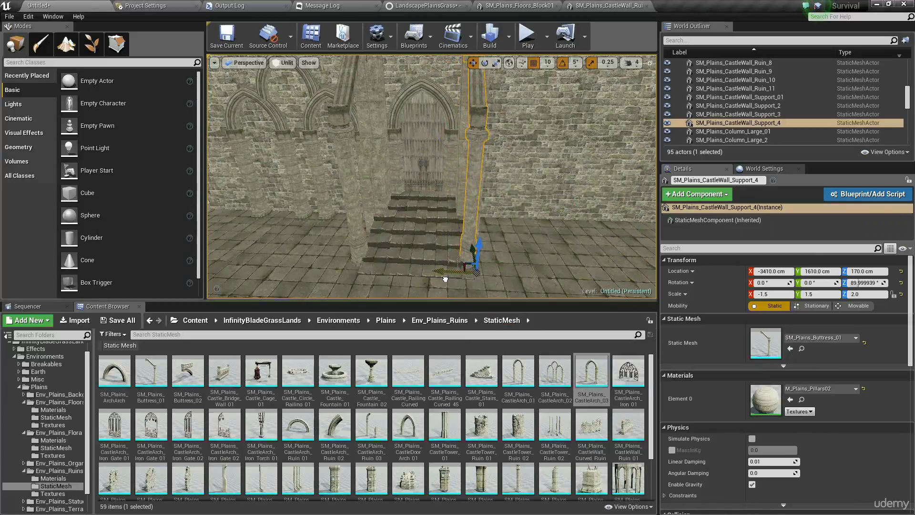
{"action": "right_click_drag", "start_coordinate": [445, 280], "coordinate": [469, 278]}
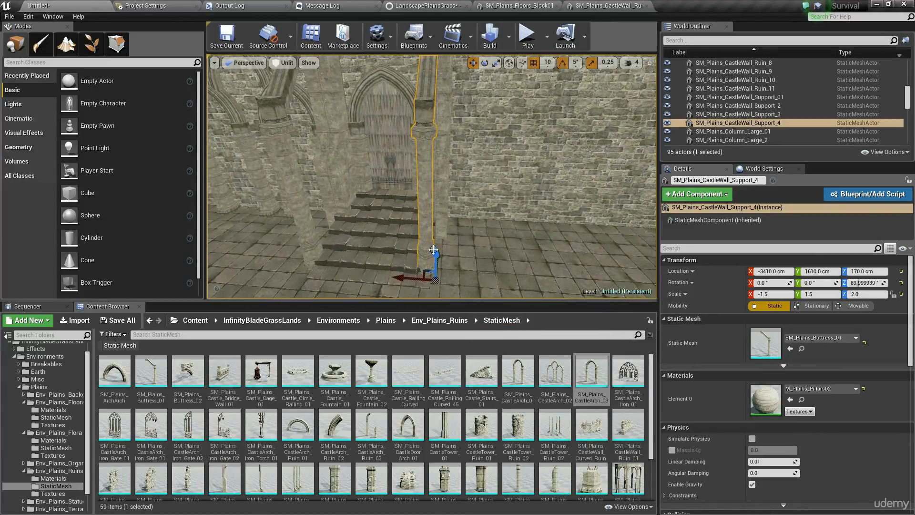
{"action": "left_click_drag", "start_coordinate": [397, 277], "coordinate": [403, 276]}
{"action": "key", "text": "f"}
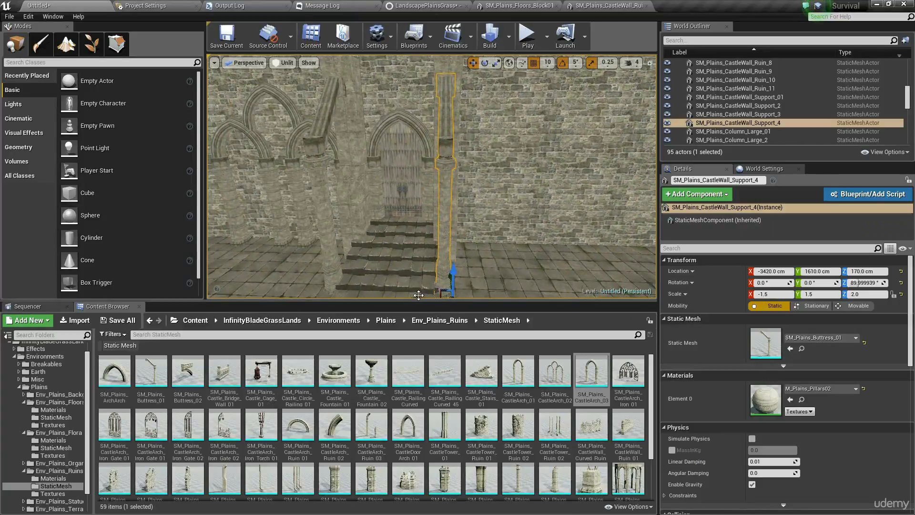
{"action": "left_click_drag", "start_coordinate": [418, 295], "coordinate": [421, 297]}
Step: Position the buttress on the door's left side at X -2770 cm and check the entrance in Lit shading
{"action": "right_click_drag", "start_coordinate": [395, 141], "coordinate": [387, 120]}
{"action": "left_click", "coordinate": [394, 141]}
{"action": "key", "text": "f"}
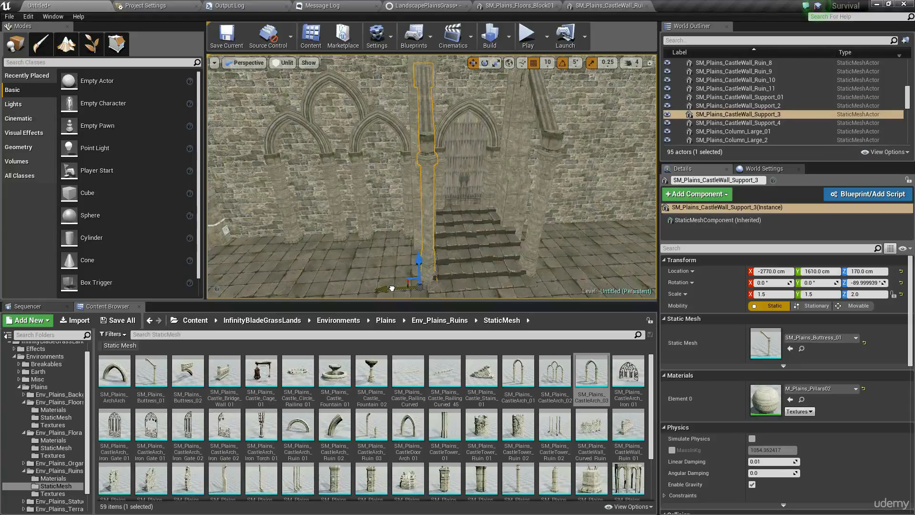
{"action": "right_click_drag", "start_coordinate": [419, 190], "coordinate": [452, 193]}
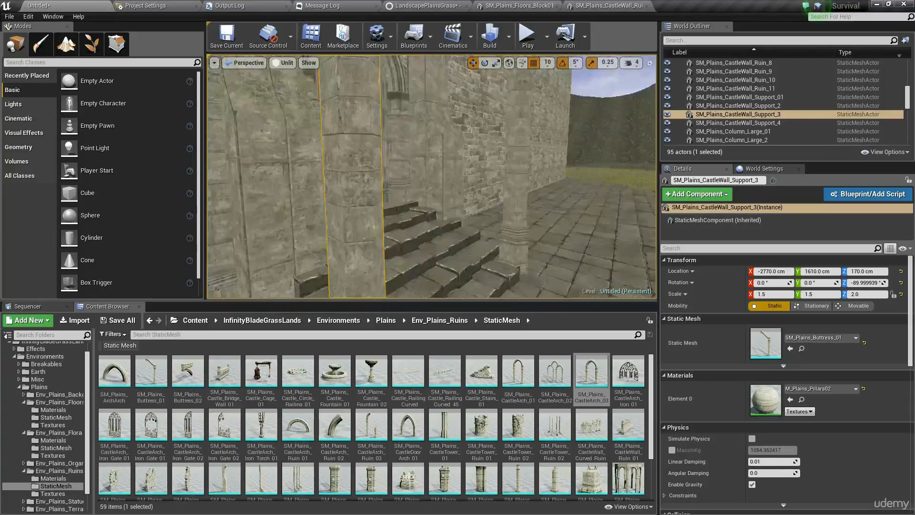
{"action": "right_click_drag", "start_coordinate": [526, 210], "coordinate": [518, 197]}
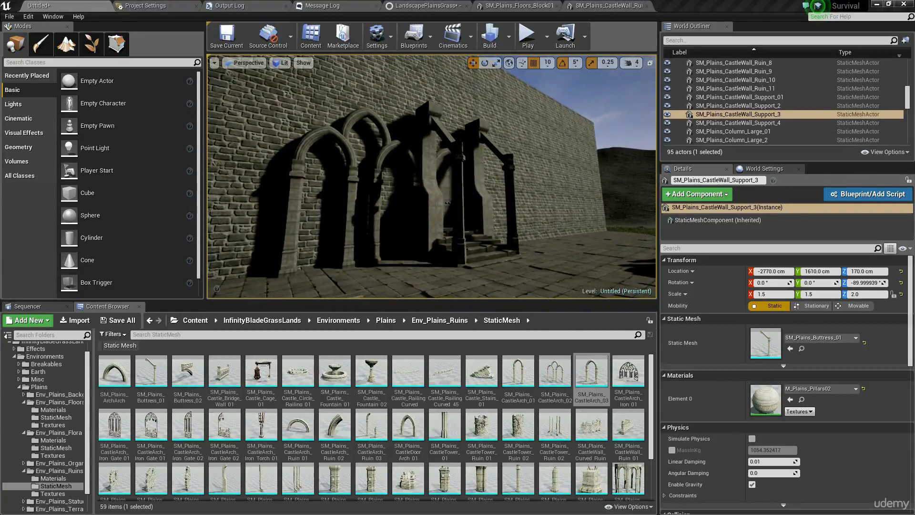
{"action": "right_click_drag", "start_coordinate": [409, 266], "coordinate": [405, 224]}
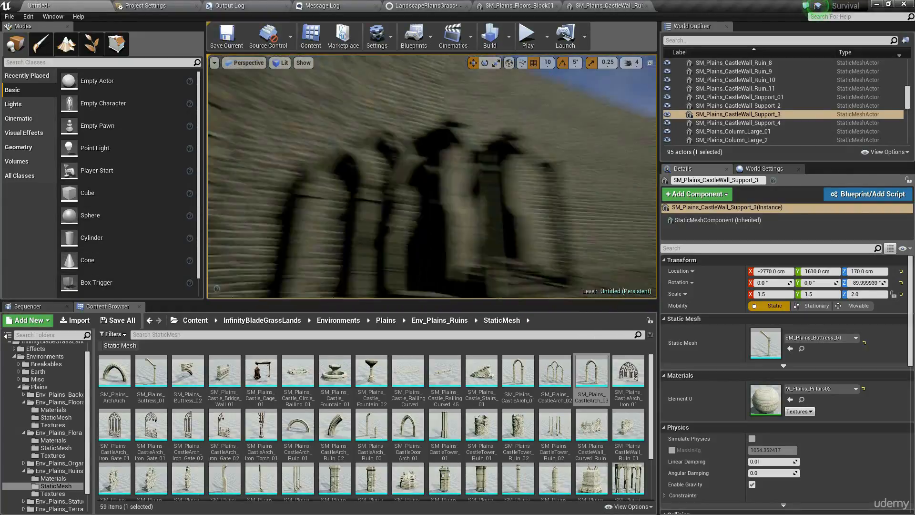
Step: Duplicate the triple castle arch beside the door to the door's other side, at X -3450 cm
{"action": "left_click", "coordinate": [348, 149]}
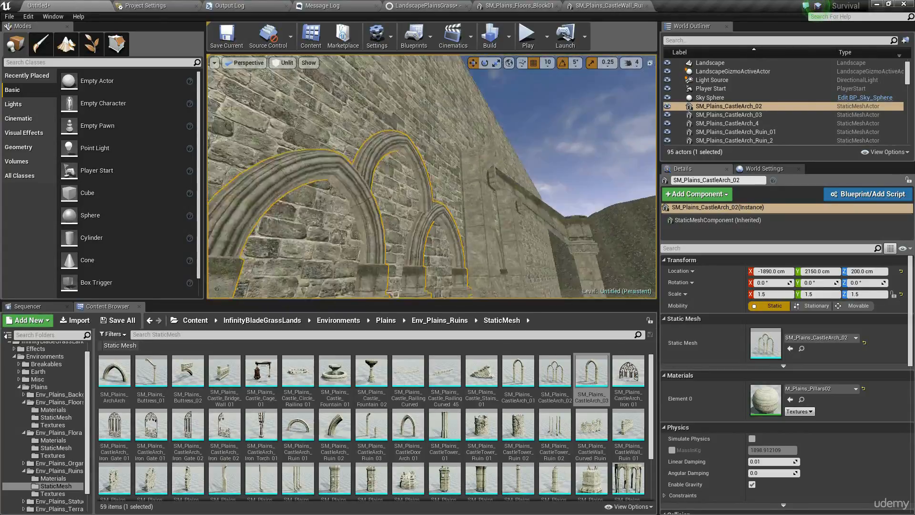
{"action": "key", "text": "s"}
{"action": "right_click_drag", "start_coordinate": [431, 176], "coordinate": [400, 216]}
{"action": "key", "text": "g"}
{"action": "key", "text": "g"}
{"action": "key", "text": "d"}
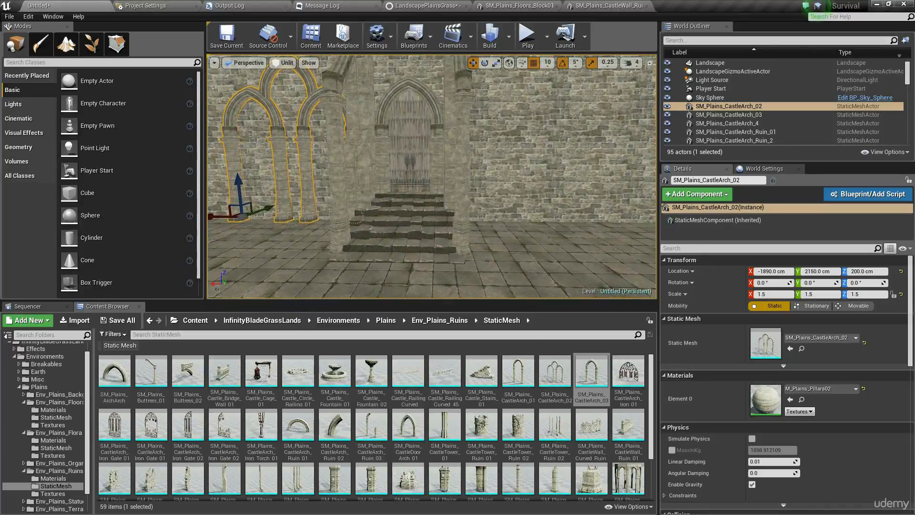
{"action": "left_click_drag", "start_coordinate": [228, 213], "coordinate": [513, 210], "text": "alt"}
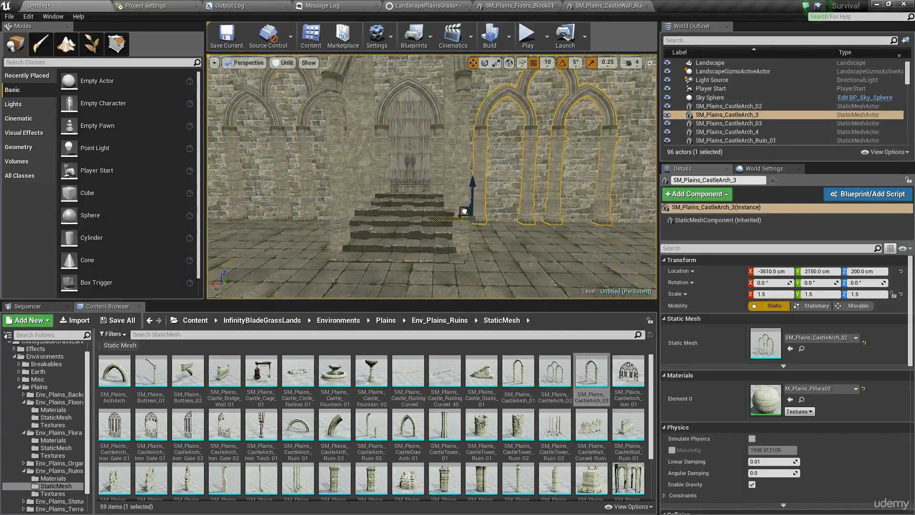
{"action": "key", "text": "d"}
{"action": "right_click_drag", "start_coordinate": [522, 231], "coordinate": [492, 242]}
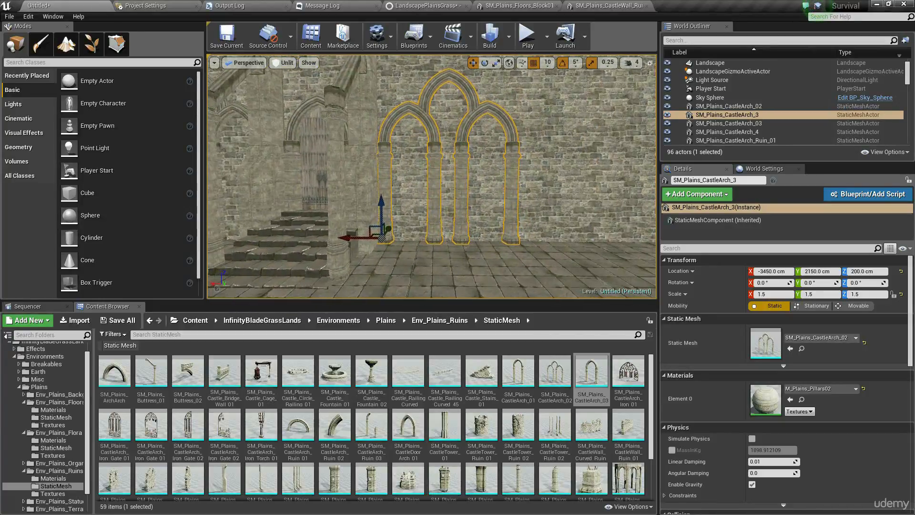
Step: Nudge the duplicated triple arch to X -3440 cm and examine the wall arrangement from close up and farther back
{"action": "key", "text": "s"}
{"action": "mouse_move", "coordinate": [431, 177]}
{"action": "right_mouse_down"}
{"action": "mouse_move", "coordinate": [429, 224]}
{"action": "mouse_move", "coordinate": [415, 184]}
{"action": "mouse_move", "coordinate": [432, 166]}
{"action": "mouse_move", "coordinate": [398, 165]}
{"action": "mouse_move", "coordinate": [443, 166]}
{"action": "mouse_move", "coordinate": [436, 193]}
{"action": "mouse_move", "coordinate": [434, 175]}
{"action": "right_mouse_up"}
{"action": "key", "text": "w"}
{"action": "key", "text": "w"}
{"action": "key", "text": "a"}
{"action": "key", "text": "w"}
{"action": "key", "text": "s"}
{"action": "key", "text": "d"}
{"action": "key", "text": "w"}
{"action": "key", "text": "s"}
{"action": "key", "text": "d"}
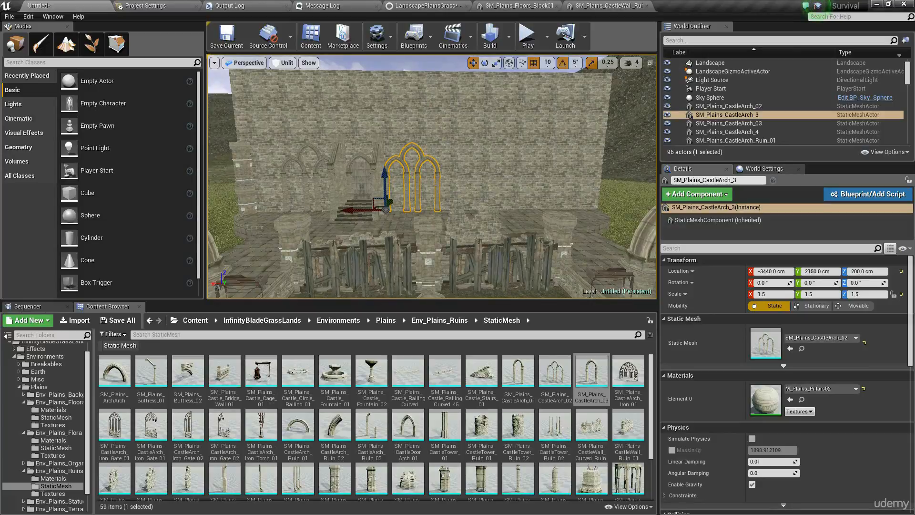
Step: Select the door, its arch, the stairs, supports, buttresses and both triple arches, and shift them together slightly towards the wall's grass-side end
{"action": "key", "text": "w"}
{"action": "right_click_drag", "start_coordinate": [432, 167], "coordinate": [432, 168]}
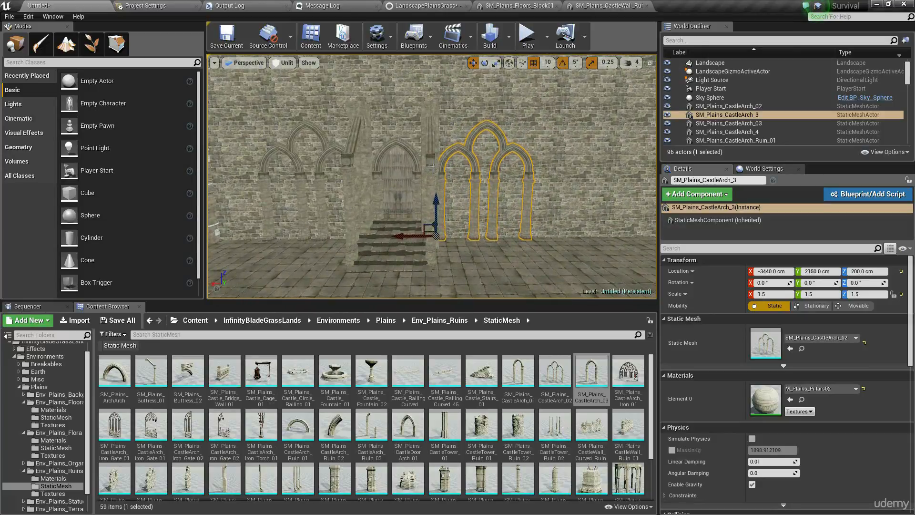
{"action": "left_click", "coordinate": [434, 172], "text": "ctrl"}
{"action": "left_click", "coordinate": [425, 135], "text": "ctrl"}
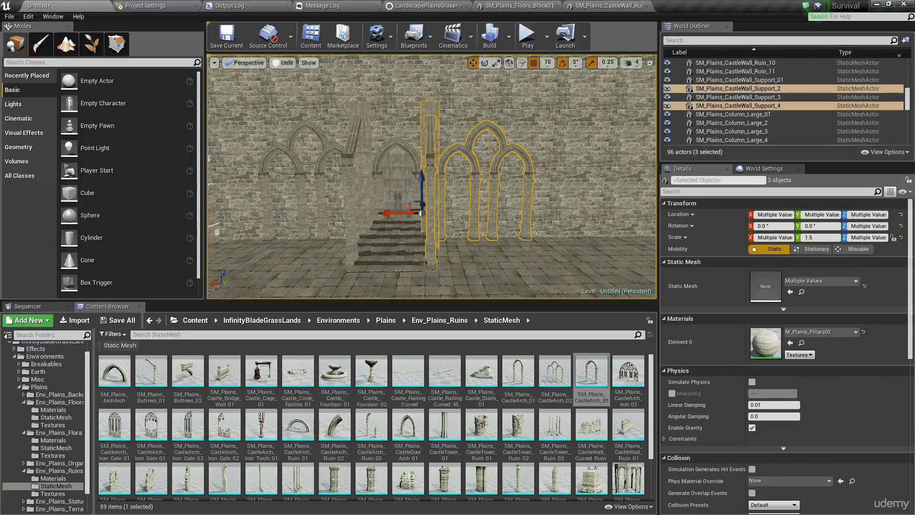
{"action": "left_click", "coordinate": [392, 180], "text": "ctrl"}
{"action": "left_click", "coordinate": [381, 147], "text": "ctrl"}
{"action": "left_click", "coordinate": [398, 238], "text": "ctrl"}
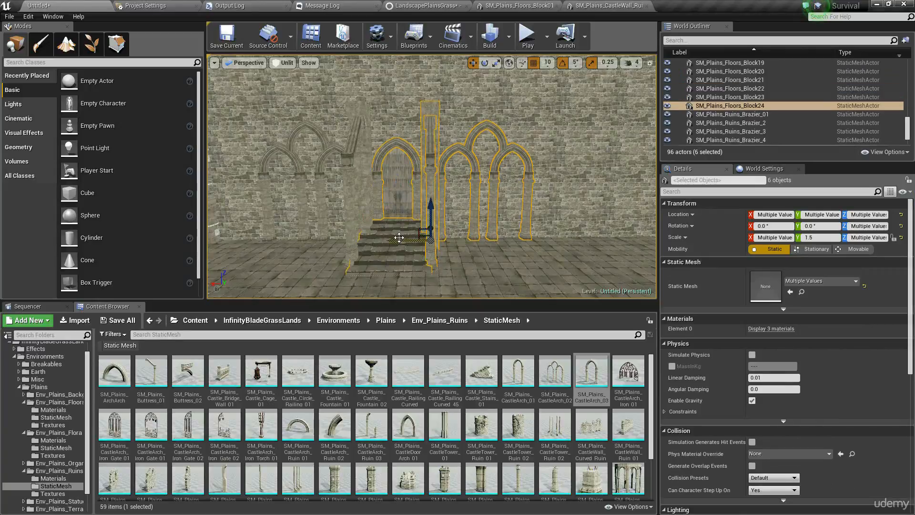
{"action": "left_click", "coordinate": [350, 196], "text": "ctrl"}
{"action": "left_click", "coordinate": [363, 163], "text": "ctrl"}
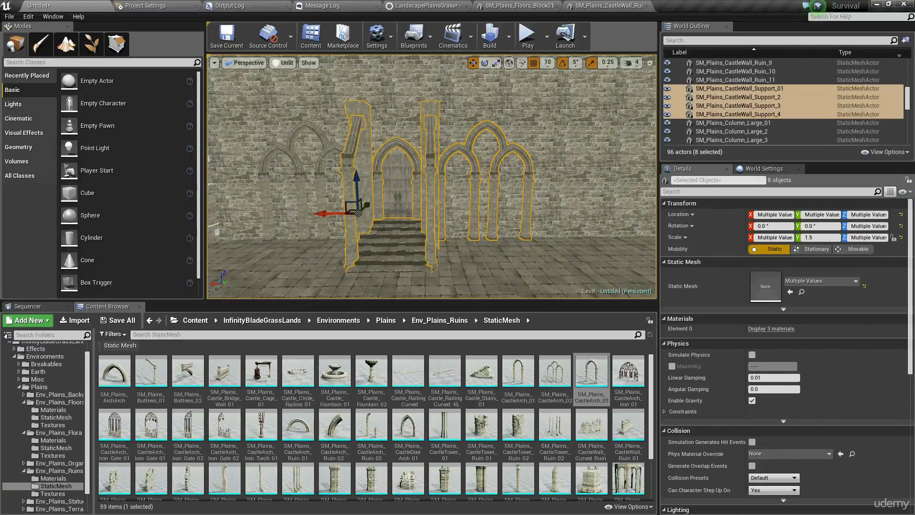
{"action": "left_click", "coordinate": [325, 160], "text": "ctrl"}
{"action": "key", "text": "w"}
{"action": "right_click_drag", "start_coordinate": [325, 160], "coordinate": [293, 172]}
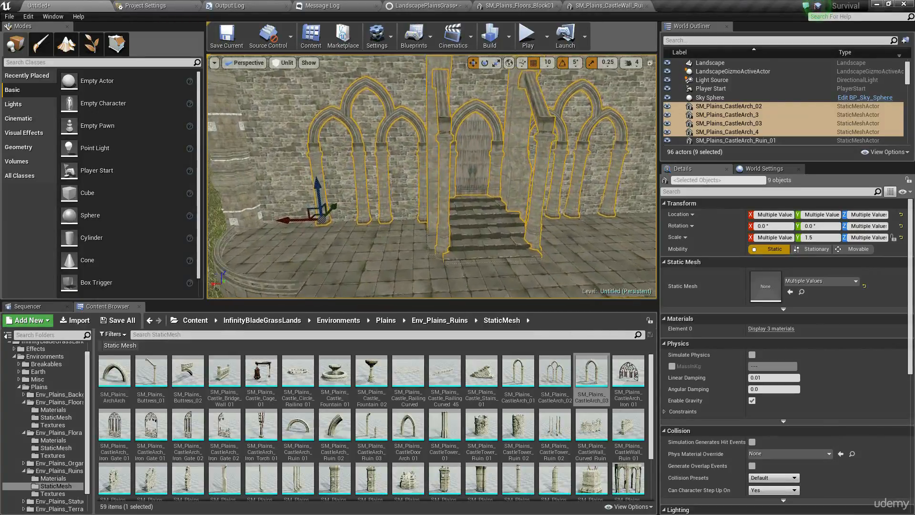
{"action": "mouse_move", "coordinate": [308, 204]}
{"action": "right_mouse_down"}
{"action": "mouse_move", "coordinate": [287, 205]}
{"action": "mouse_move", "coordinate": [312, 207]}
{"action": "right_mouse_up"}
{"action": "key", "text": "s"}
{"action": "key", "text": "s"}
{"action": "key", "text": "d"}
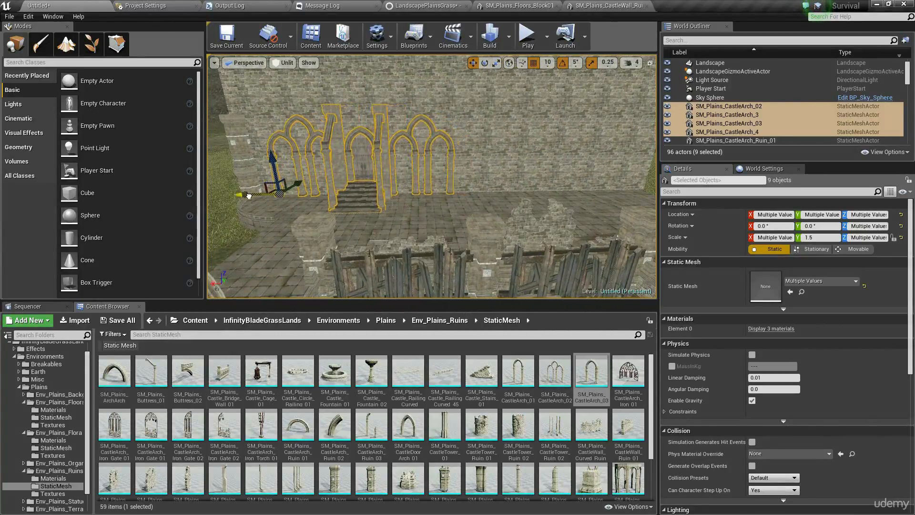
{"action": "left_click_drag", "start_coordinate": [249, 196], "coordinate": [243, 198]}
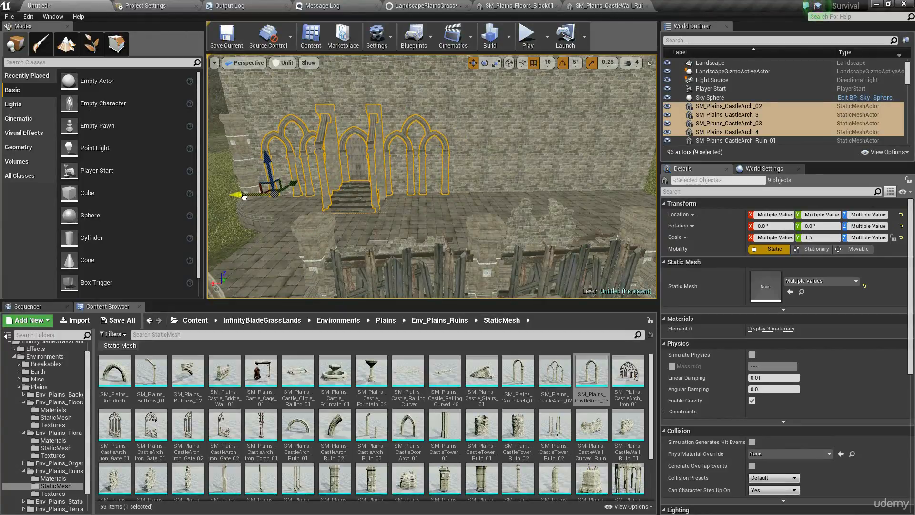
Step: Examine the shifted entrance group near the wall's end and the remaining bare wall from several distances
{"action": "key", "text": "s"}
{"action": "right_click_drag", "start_coordinate": [286, 205], "coordinate": [257, 199]}
{"action": "key", "text": "w"}
{"action": "key", "text": "w"}
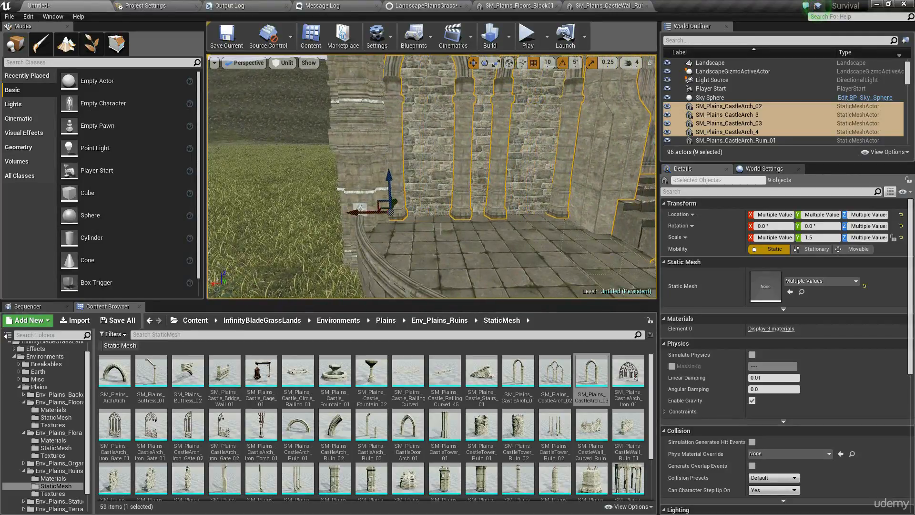
{"action": "key", "text": "s"}
{"action": "mouse_move", "coordinate": [441, 228]}
{"action": "right_mouse_down"}
{"action": "mouse_move", "coordinate": [460, 228]}
{"action": "mouse_move", "coordinate": [435, 240]}
{"action": "mouse_move", "coordinate": [424, 219]}
{"action": "mouse_move", "coordinate": [422, 247]}
{"action": "mouse_move", "coordinate": [448, 238]}
{"action": "right_mouse_up"}
{"action": "key", "text": "w"}
{"action": "key", "text": "s"}
{"action": "key", "text": "w"}
{"action": "key", "text": "s"}
{"action": "key", "text": "w"}
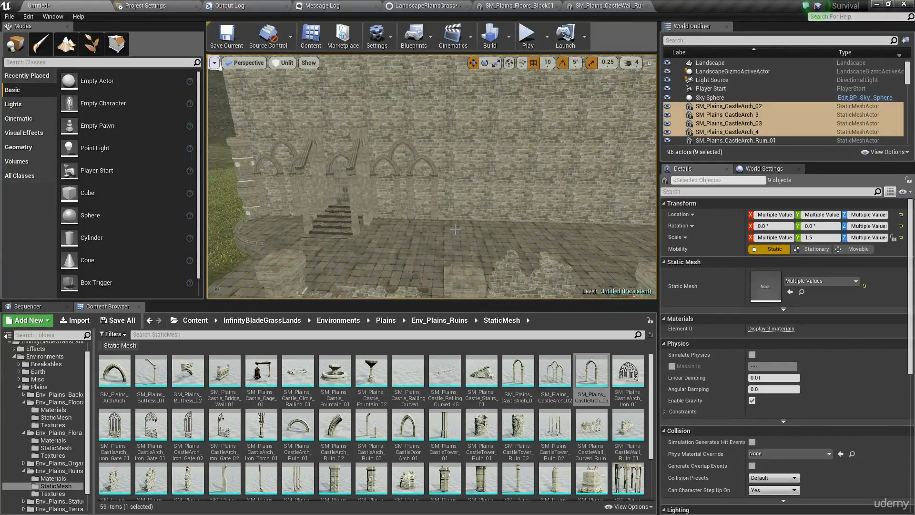